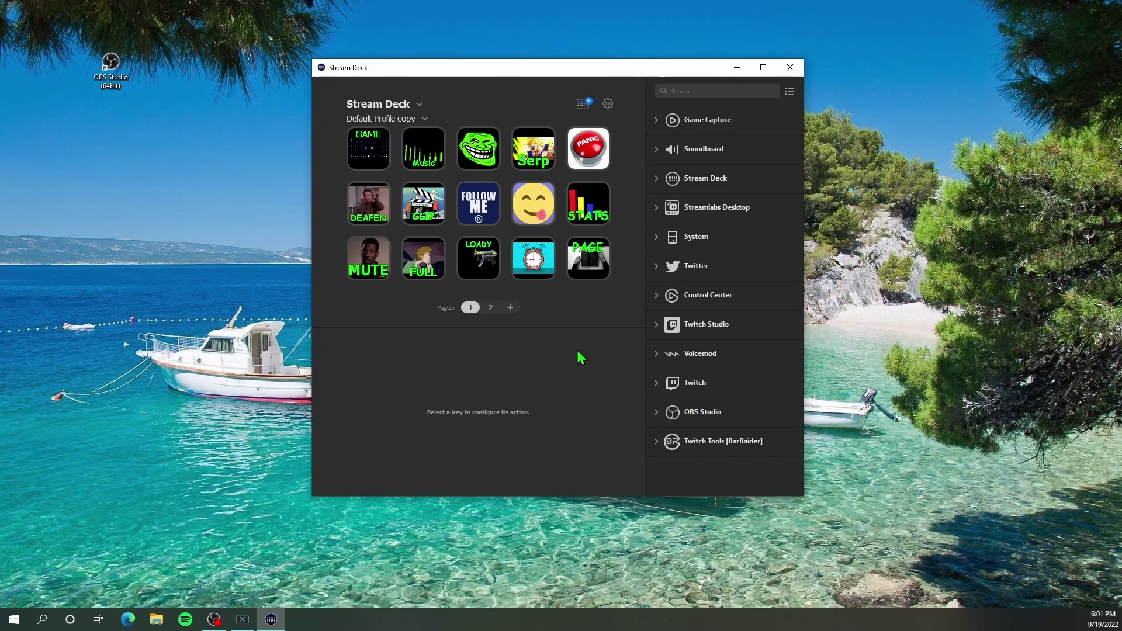
Step: Expand the System actions category and close the Edge window covering Stream Deck
click(656, 240)
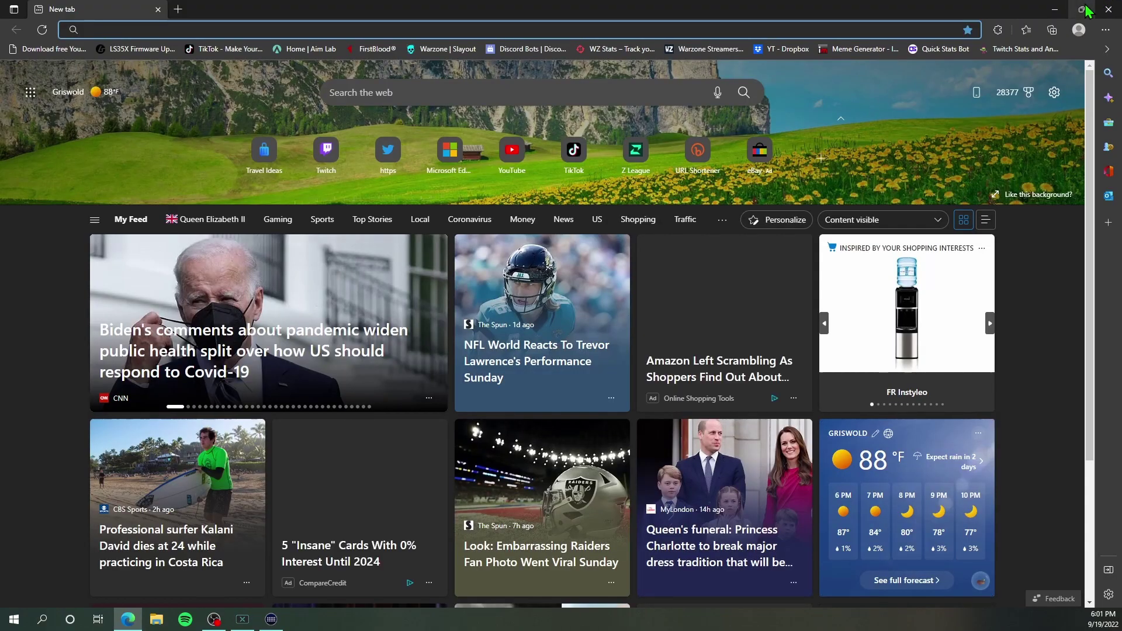
click(1081, 10)
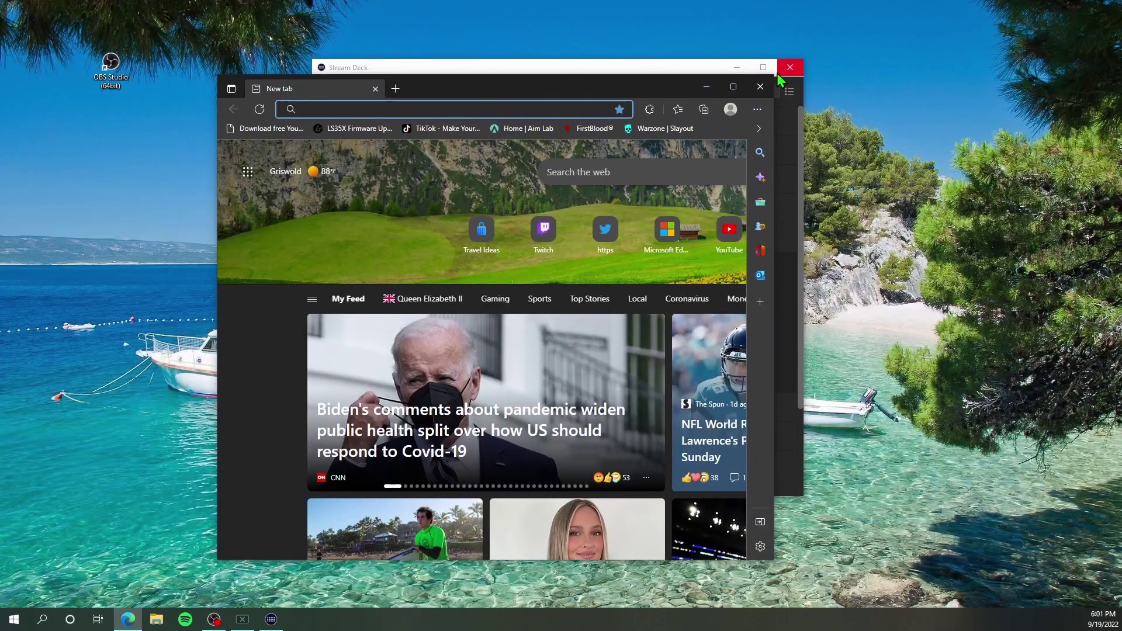
click(762, 85)
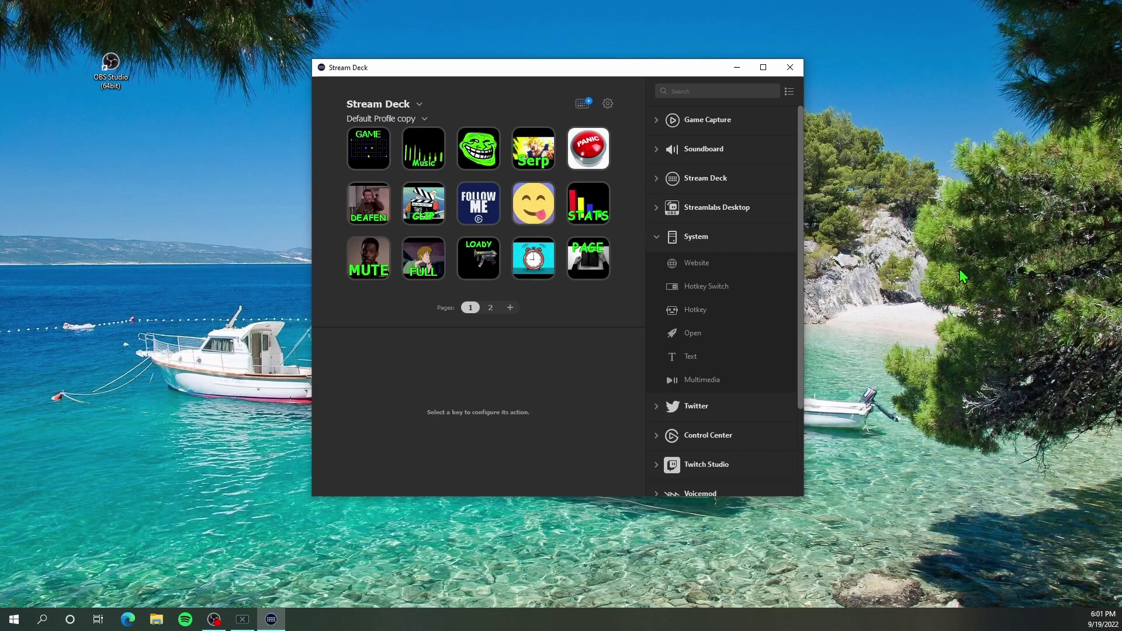
Step: Install BarRaider's Spotify Integration plugin from the Store's Plugins section
click(588, 103)
click(132, 220)
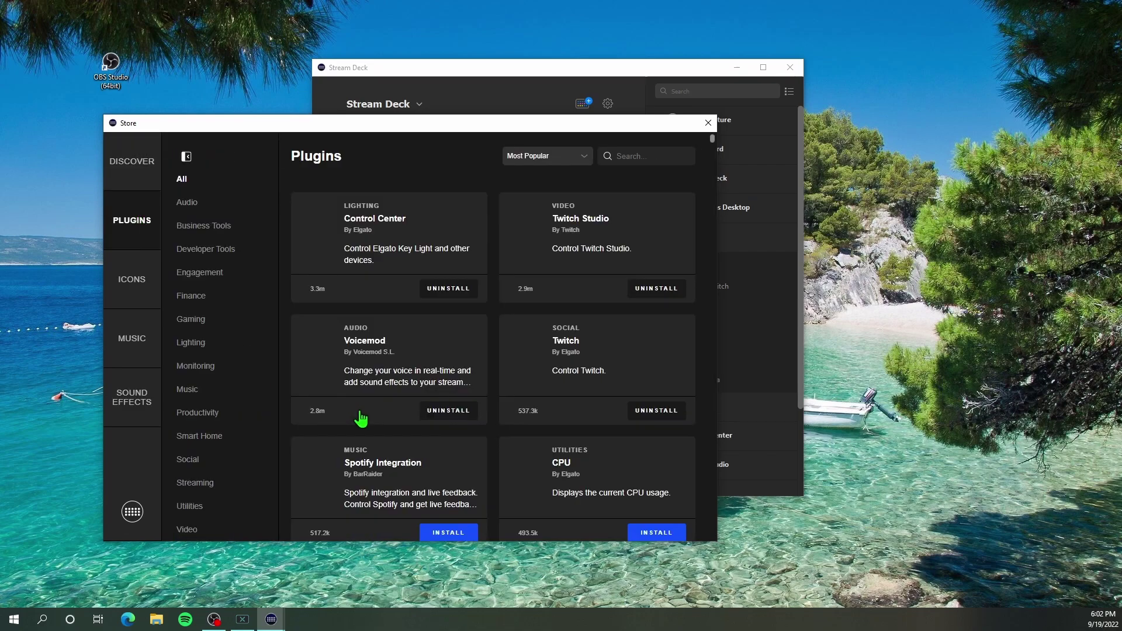
scroll(419, 491, down, 1)
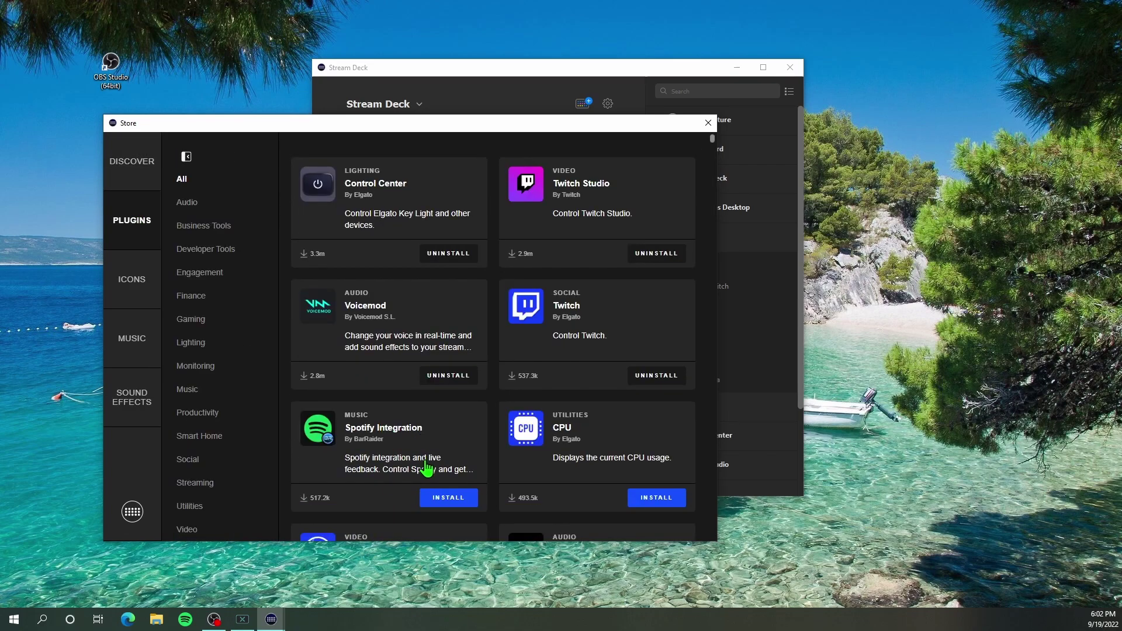
click(450, 498)
click(612, 329)
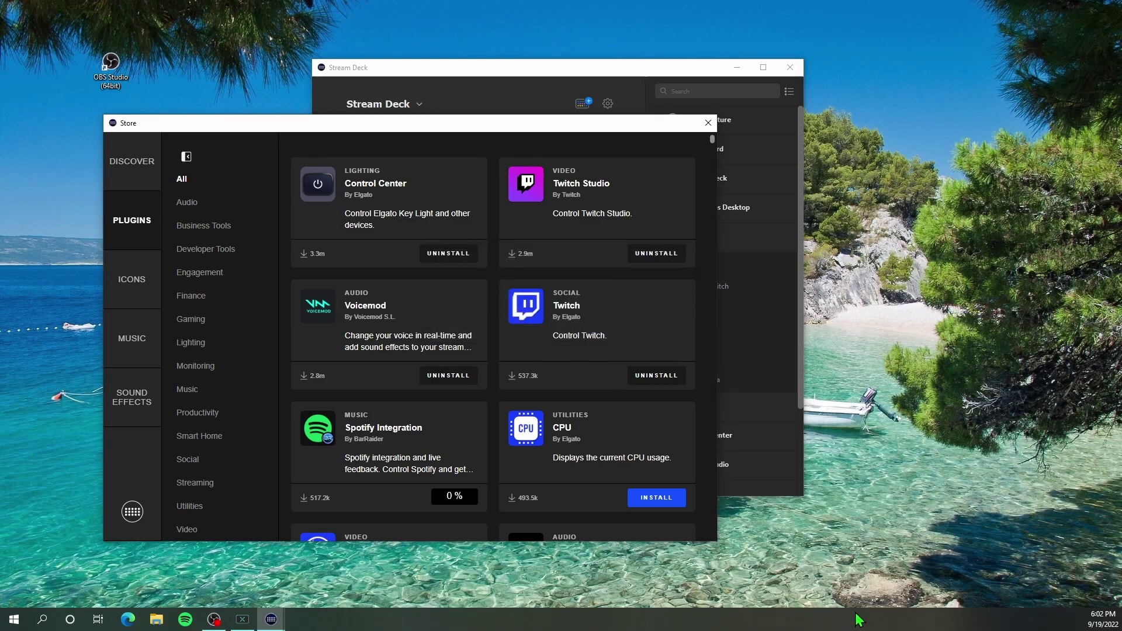
click(708, 123)
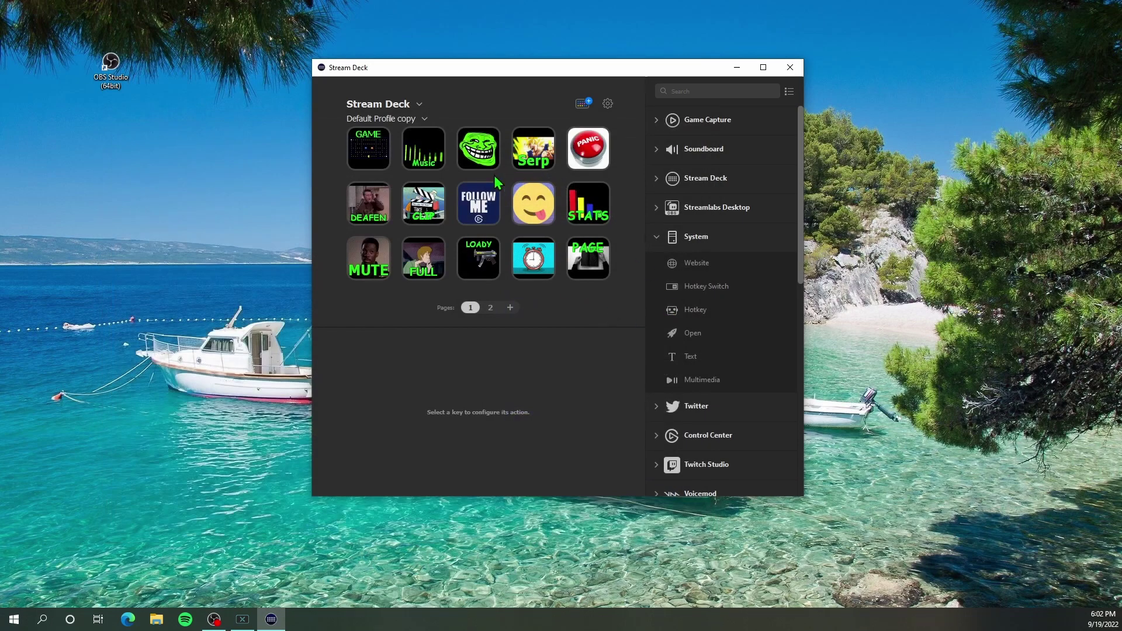
Step: Open the Music folder and expand the Spotify [BarRaider] actions in the list
click(435, 153)
double_click(409, 145)
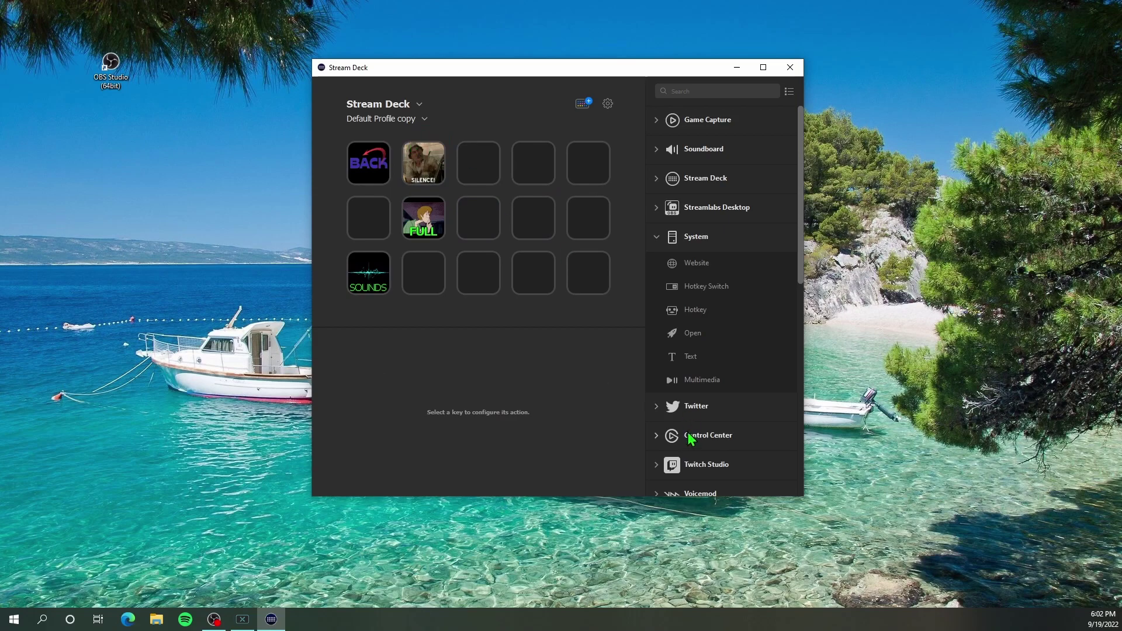
scroll(734, 366, down, 5)
scroll(718, 358, up, 5)
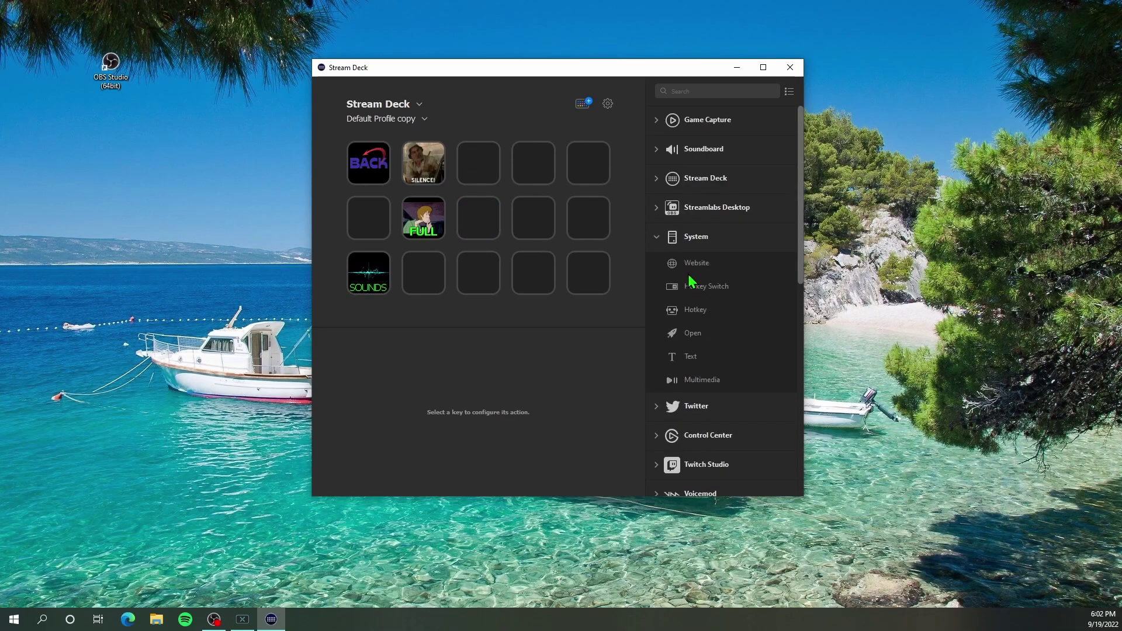
click(660, 239)
scroll(709, 281, down, 5)
scroll(729, 323, up, 4)
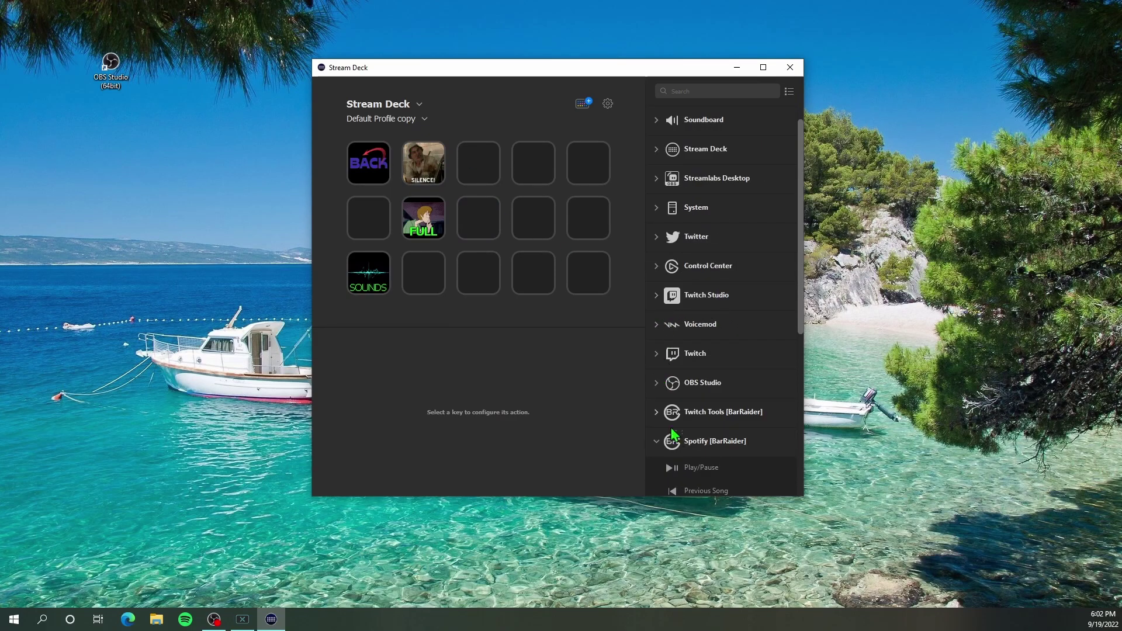
click(655, 443)
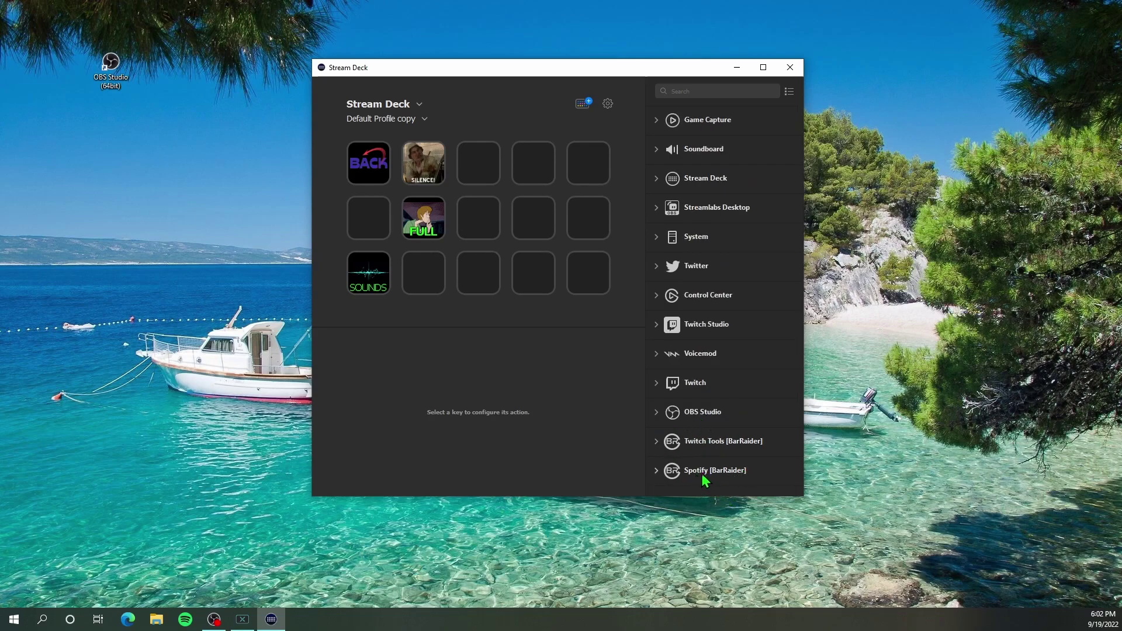
click(720, 474)
scroll(737, 413, down, 5)
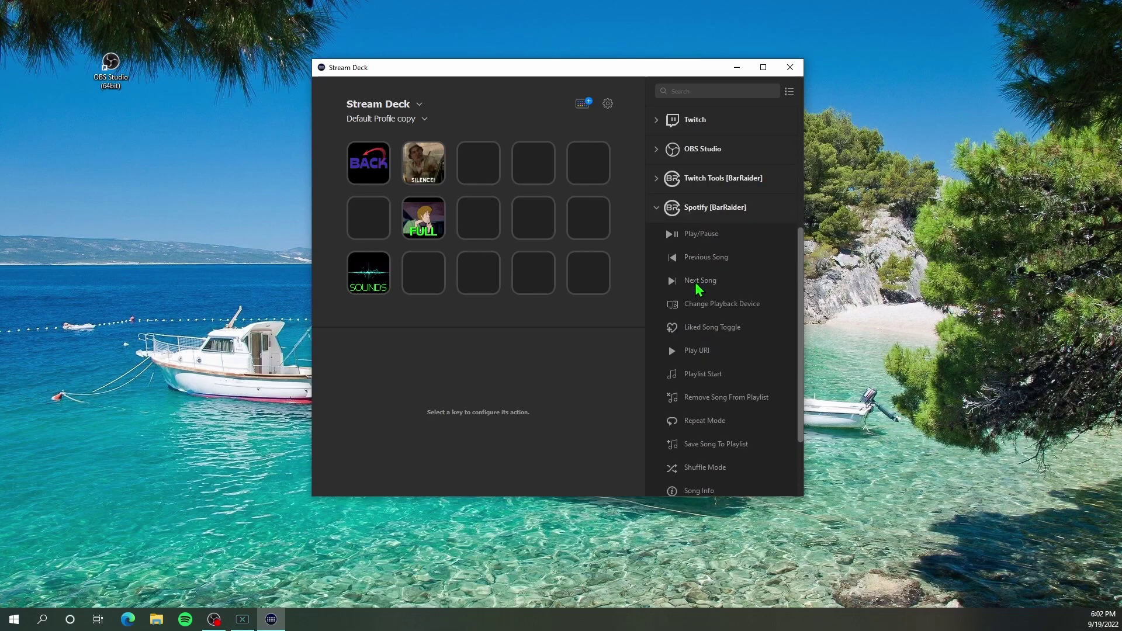
Step: Place Spotify Play/Pause on an empty key and open BarRaider's Client ID and Secret guide
drag(703, 240, 532, 163)
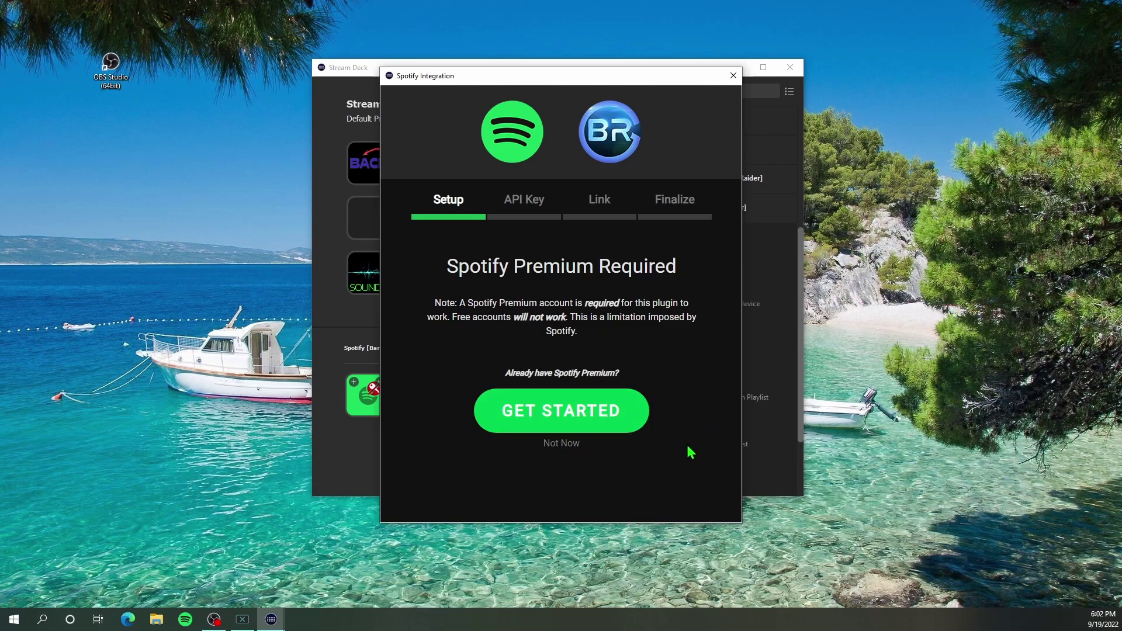
click(604, 424)
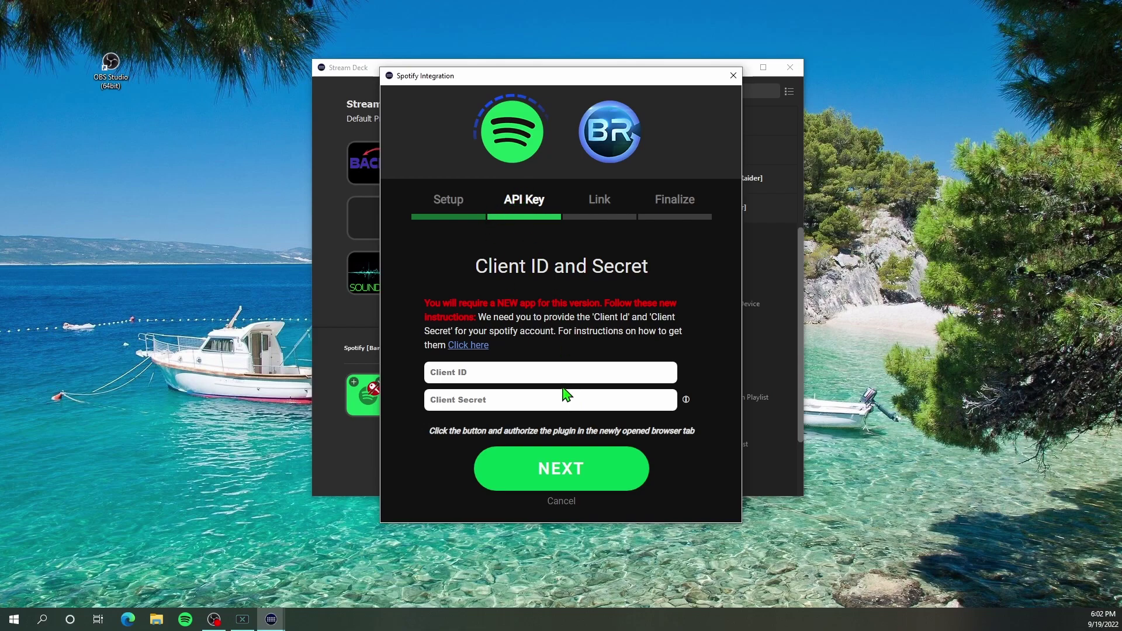
click(476, 346)
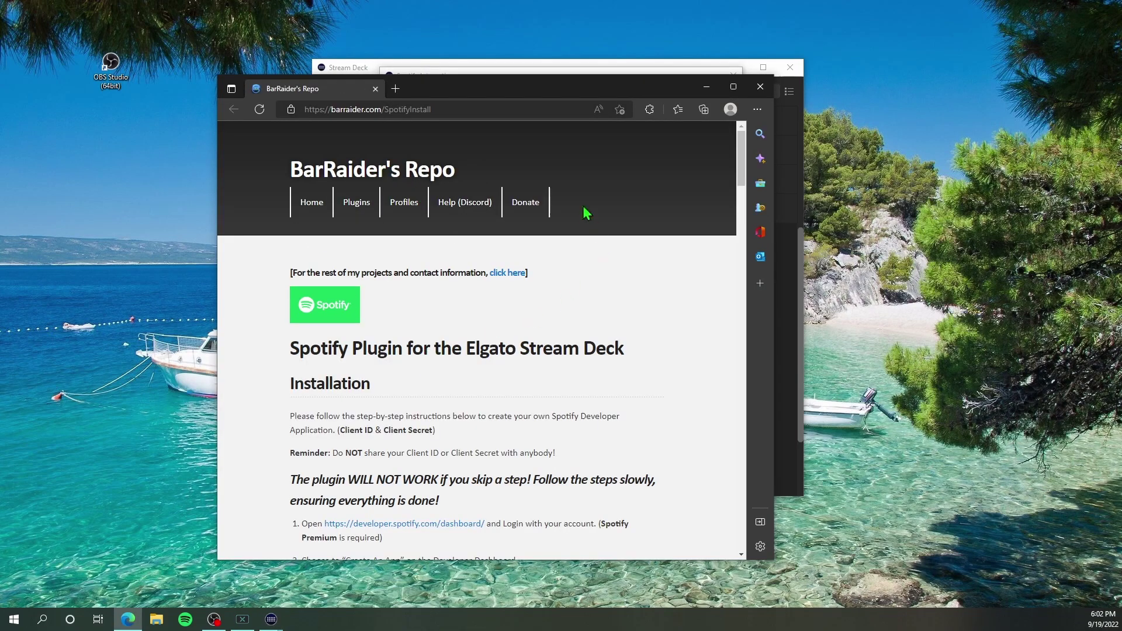
Step: Maximize the browser and read through BarRaider's setup guide, then go to the developer dashboard
click(733, 87)
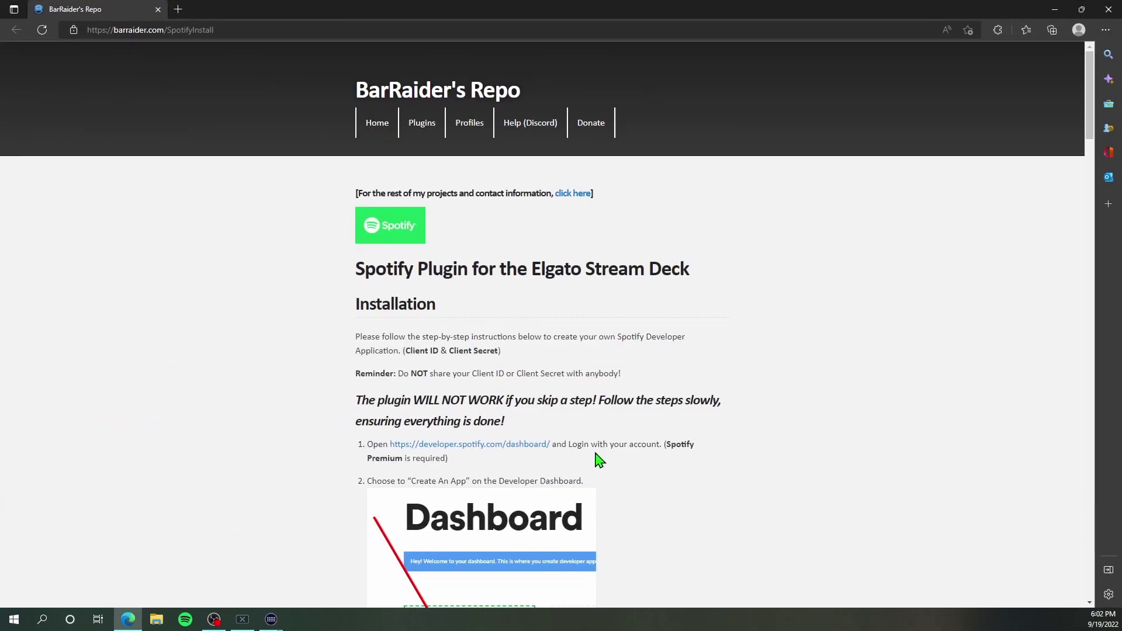
scroll(600, 461, down, 2)
scroll(602, 459, down, 2)
scroll(626, 426, down, 2)
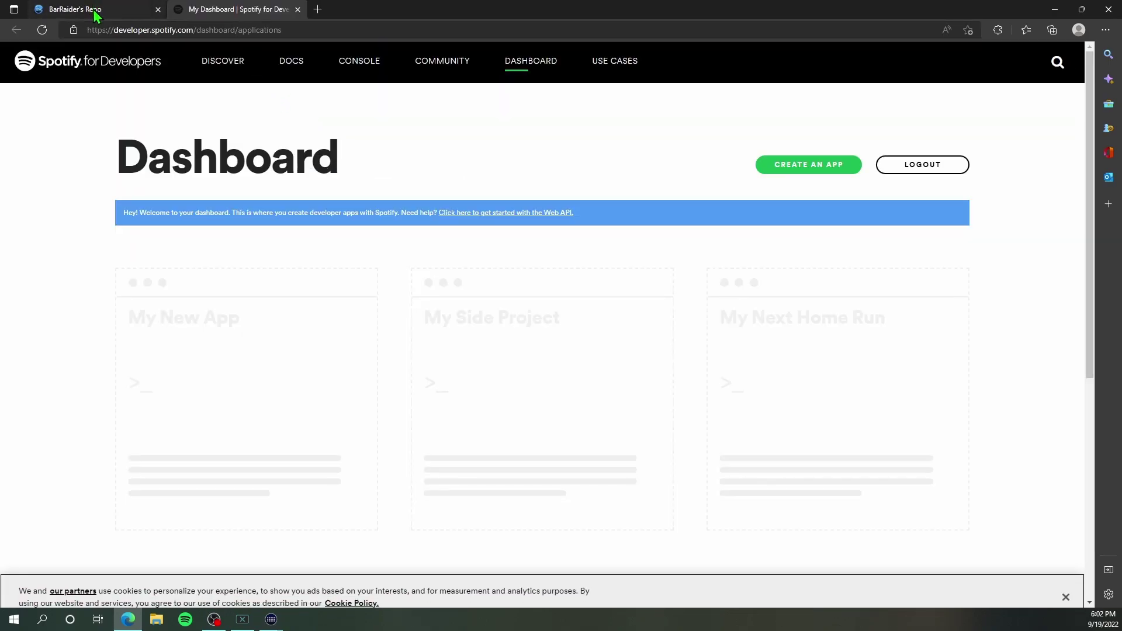
click(93, 9)
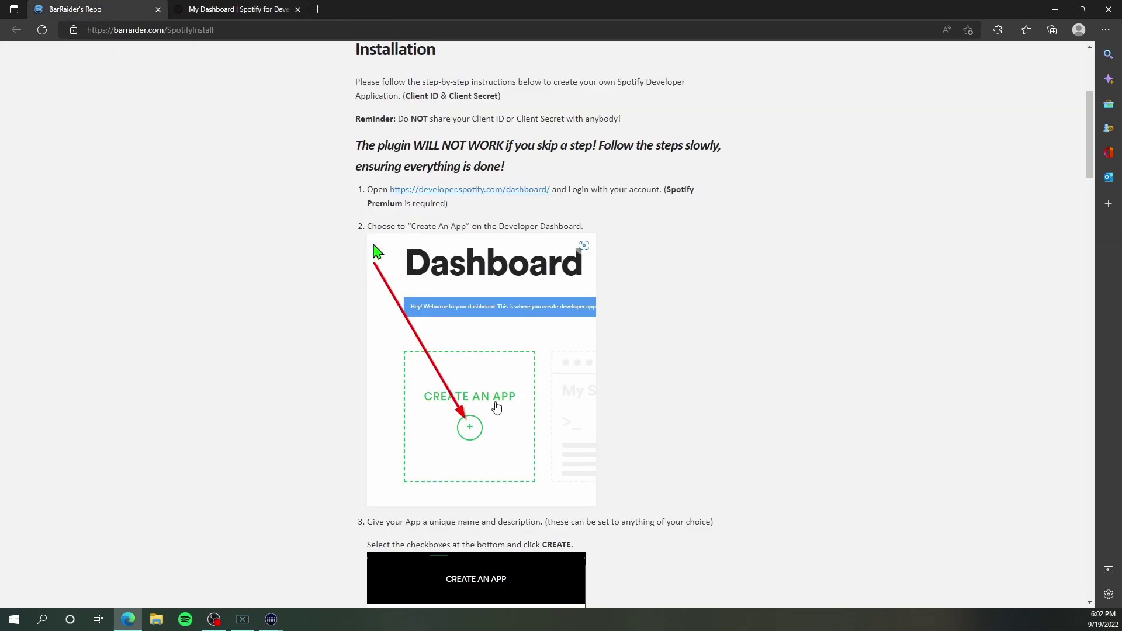
click(242, 11)
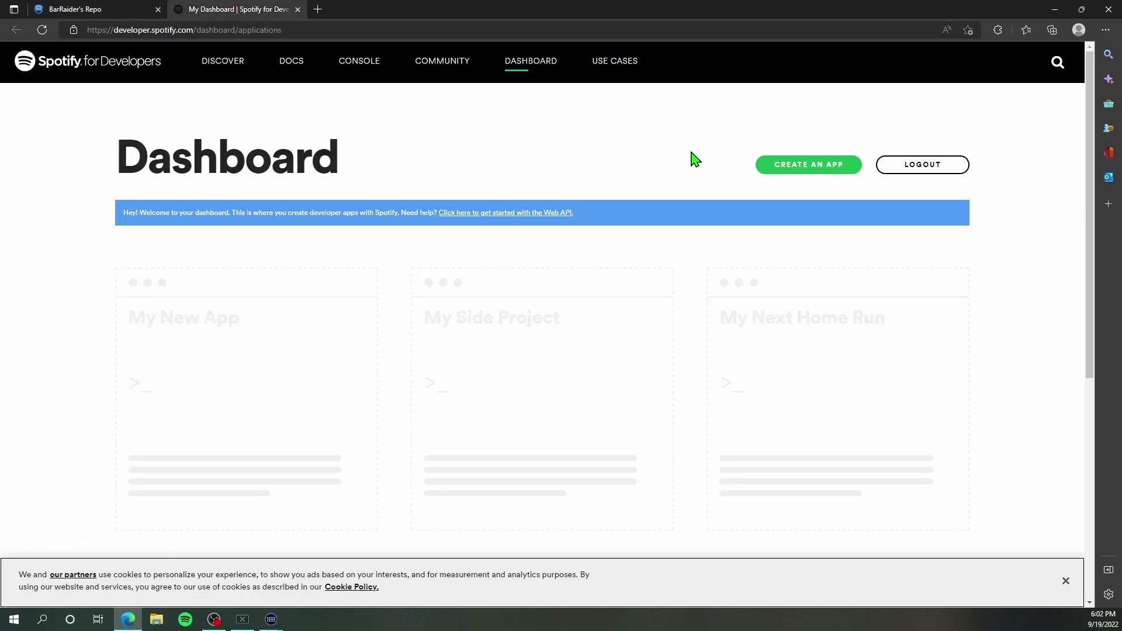
Step: Create a Spotify app named STREAMDECK, described 'Stream music', accepting the developer terms
click(797, 173)
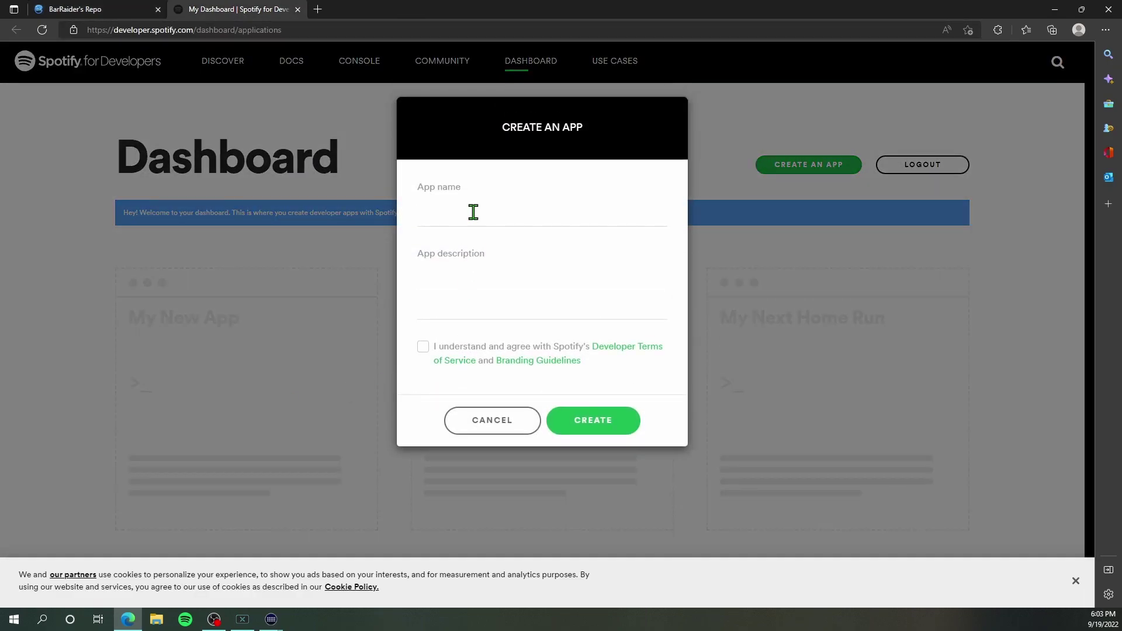
click(475, 213)
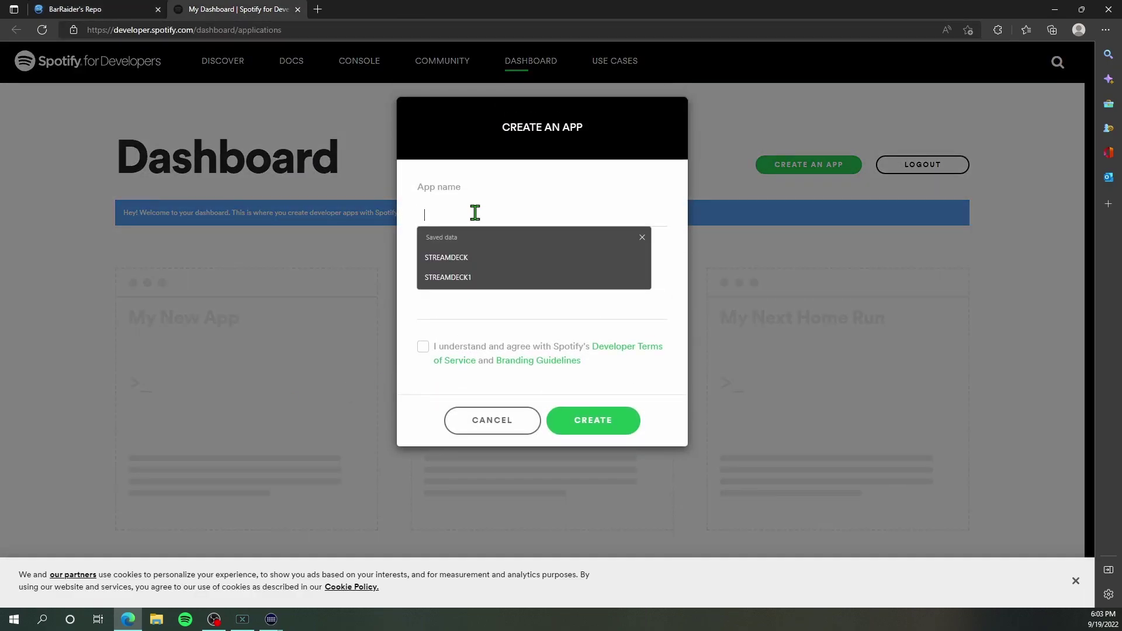
click(486, 256)
click(494, 298)
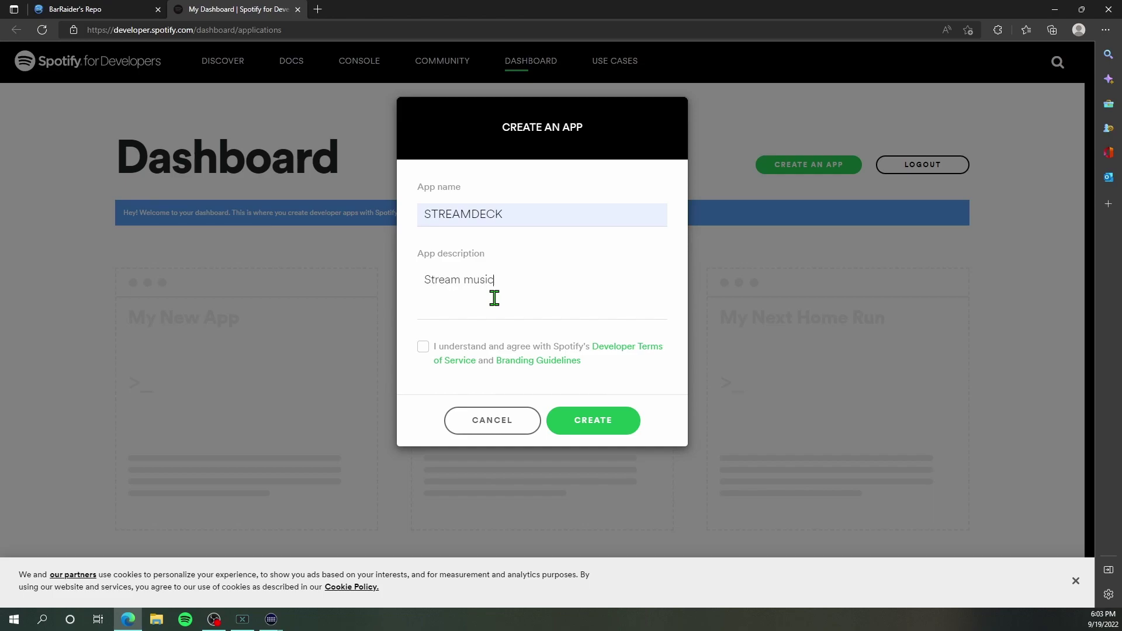
click(423, 346)
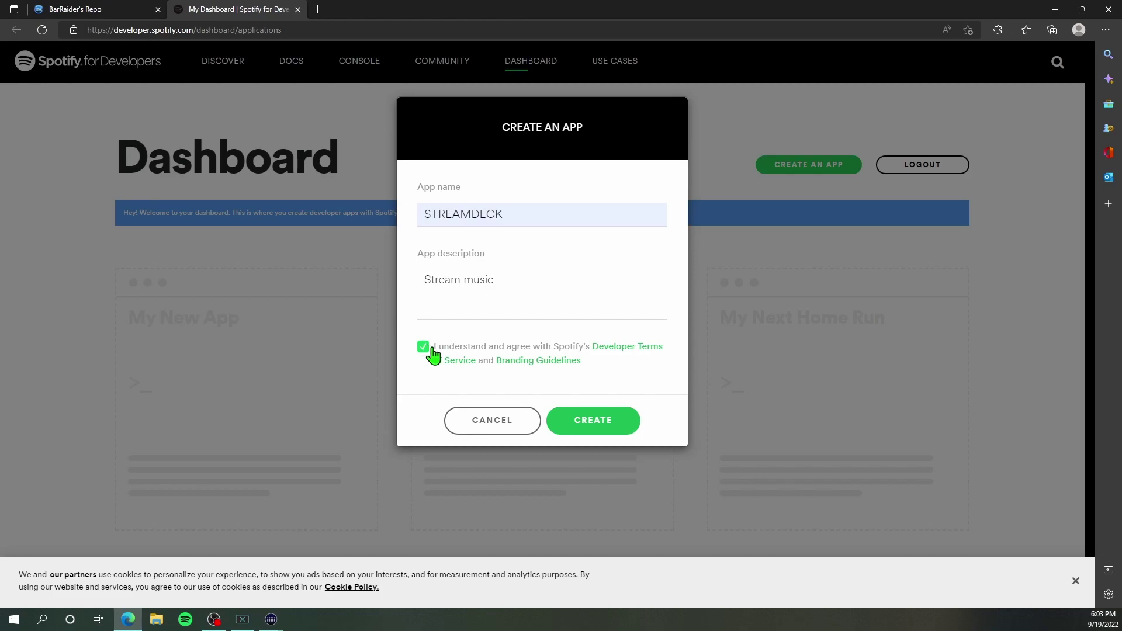
click(595, 422)
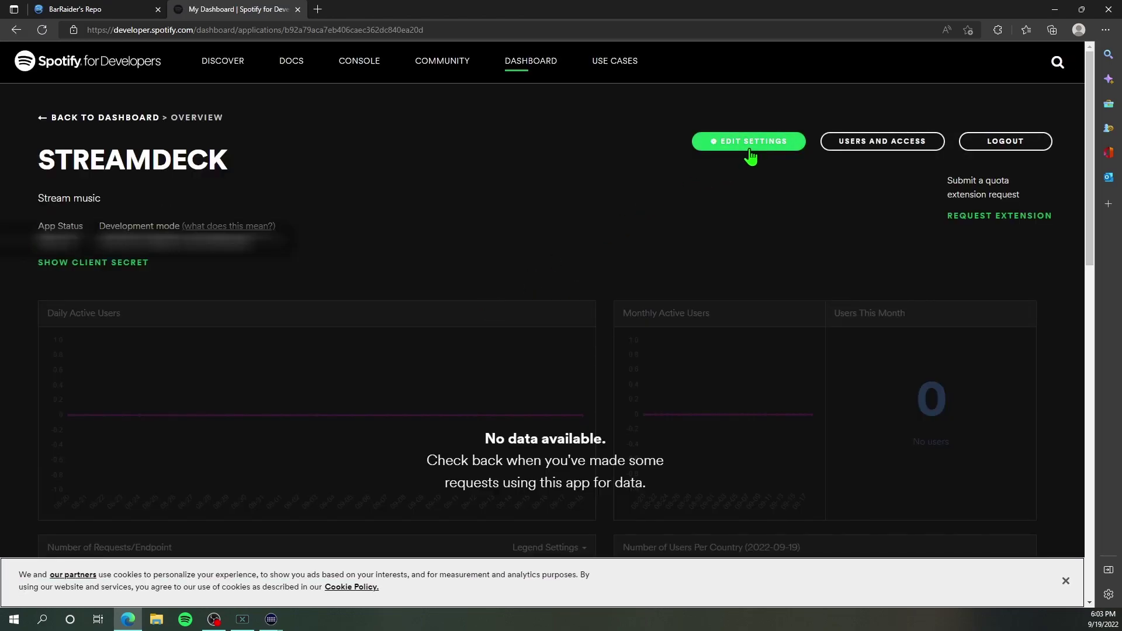
click(744, 153)
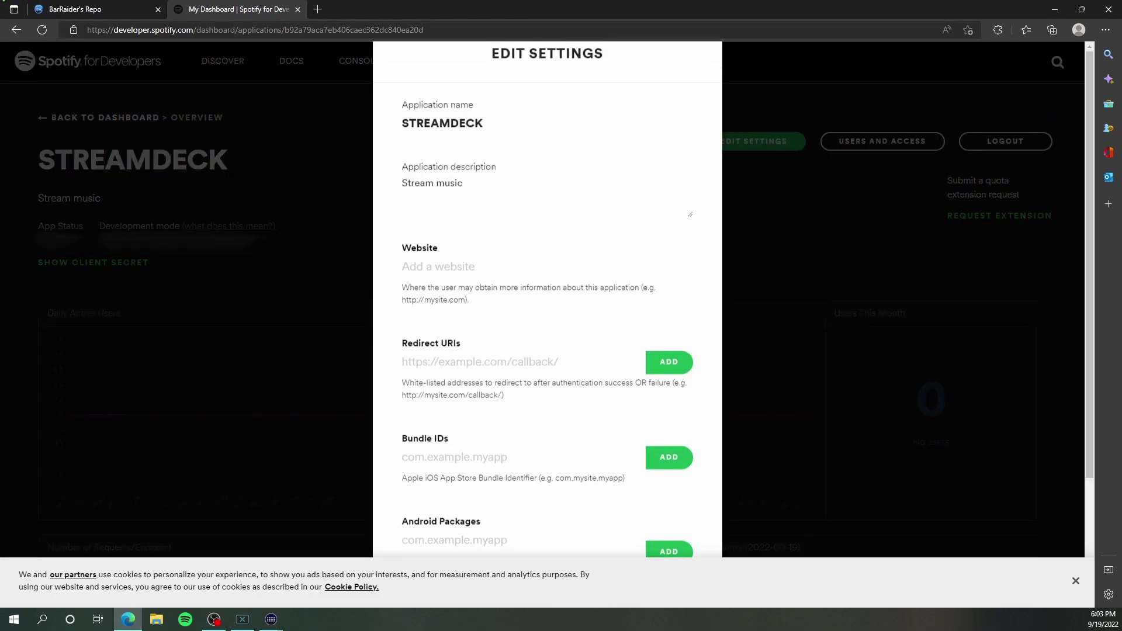
click(112, 13)
scroll(508, 423, down, 7)
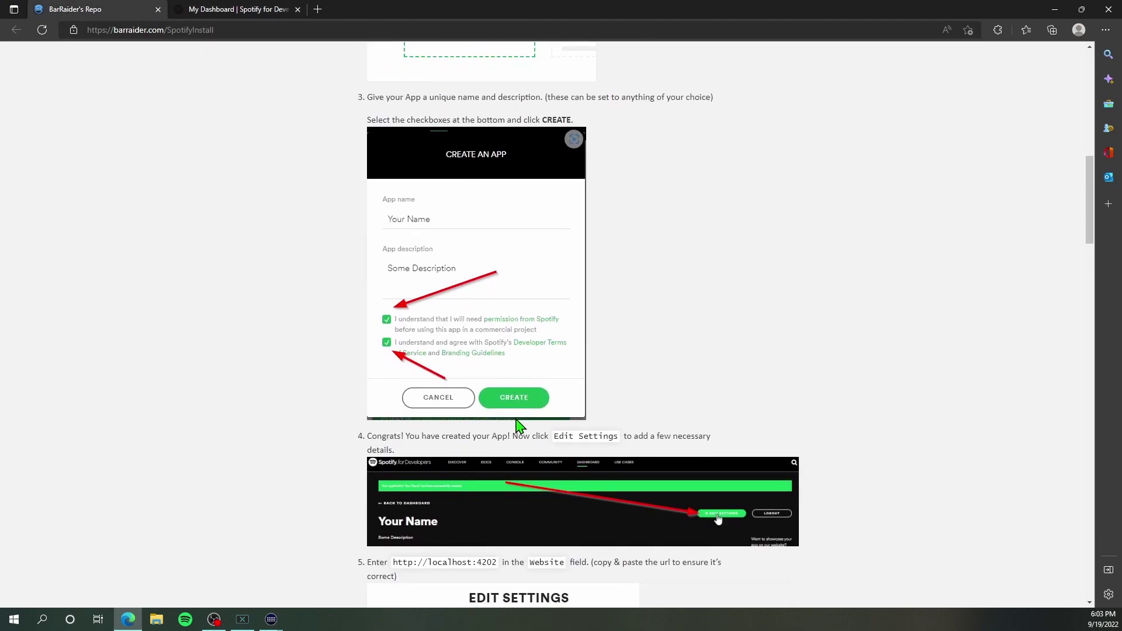
scroll(506, 419, down, 7)
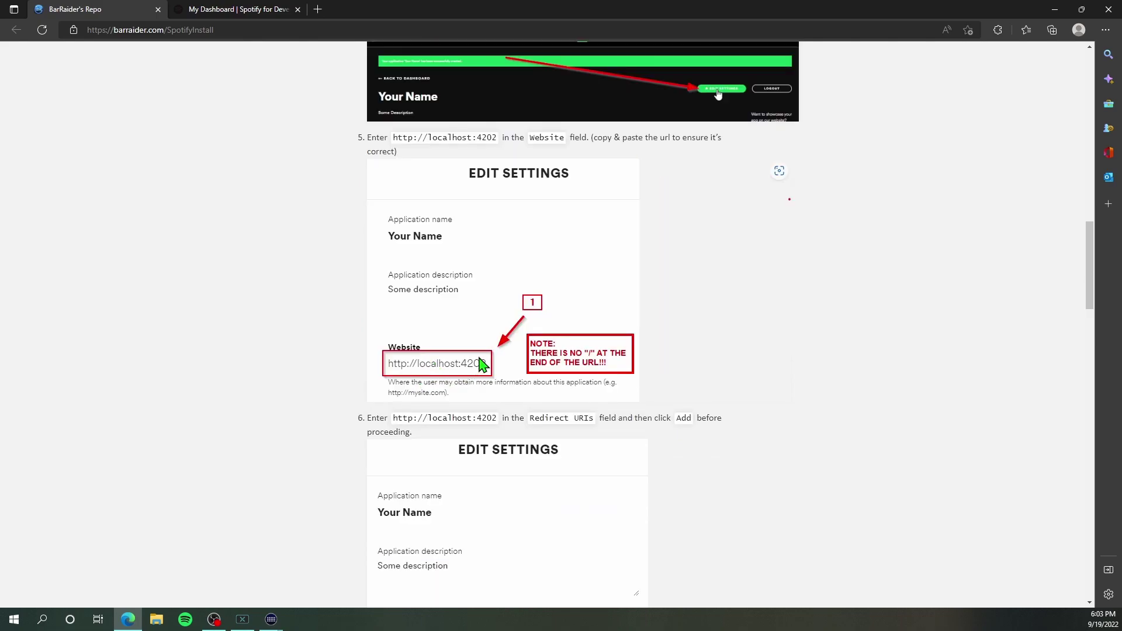
scroll(562, 368, down, 1)
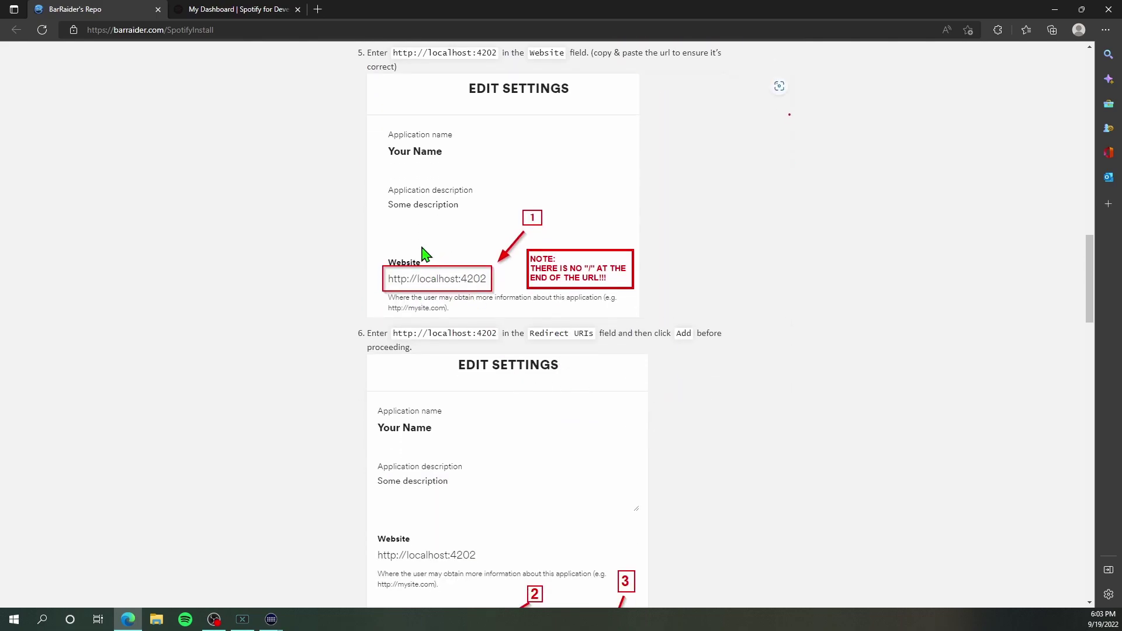
scroll(466, 326, up, 1)
scroll(470, 341, down, 1)
drag(393, 334, 497, 334)
key(ctrl+c)
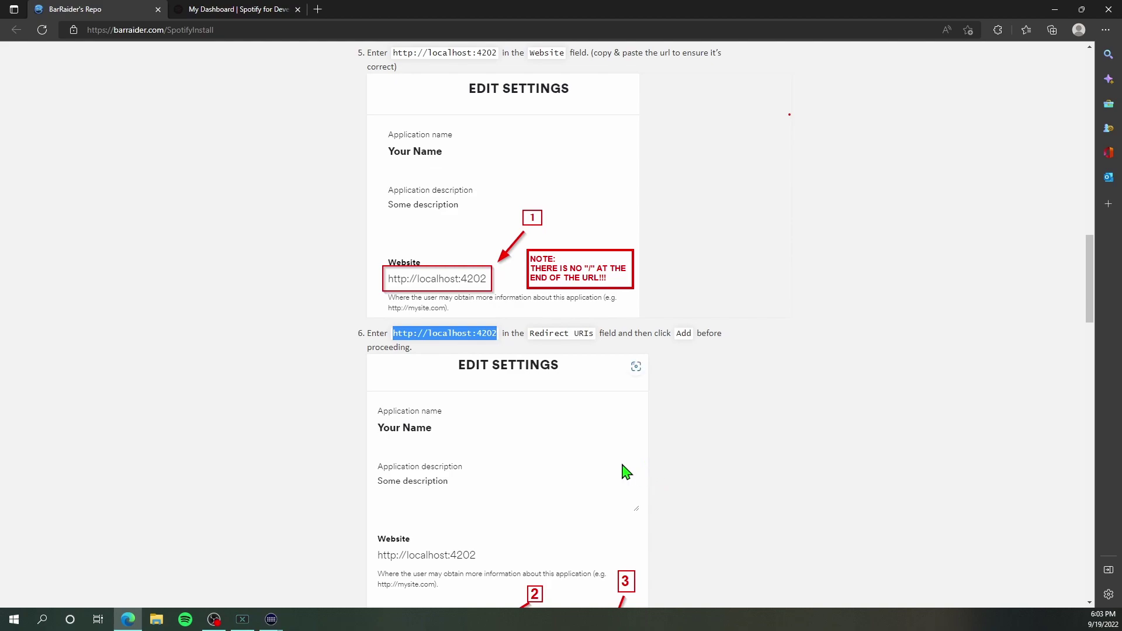
click(254, 15)
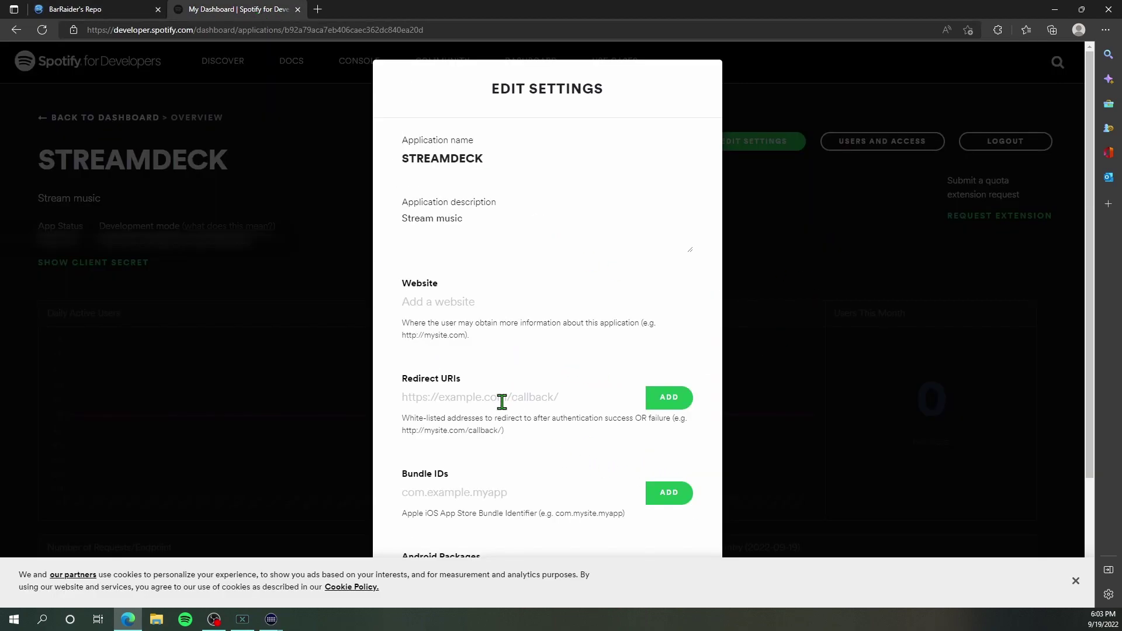
key(ctrl+v)
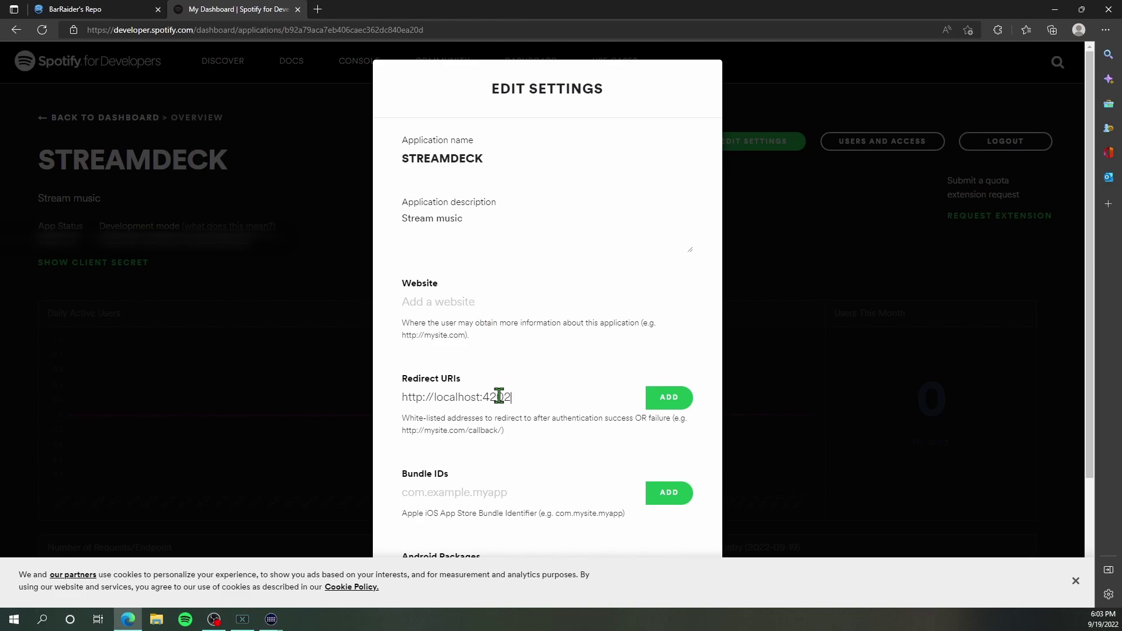
click(673, 399)
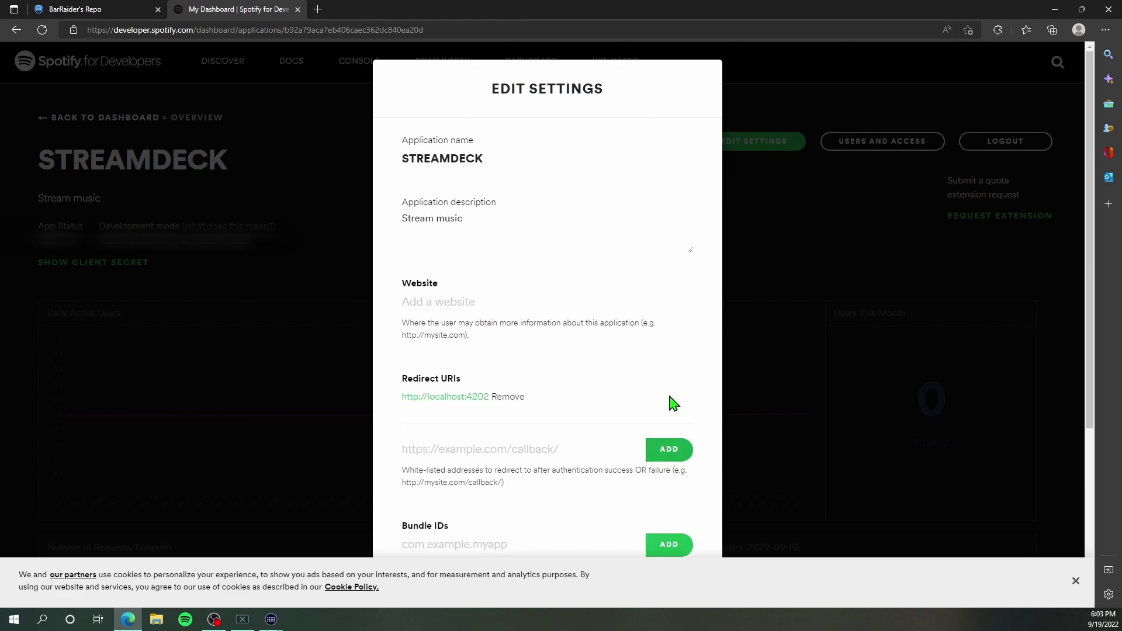
click(469, 302)
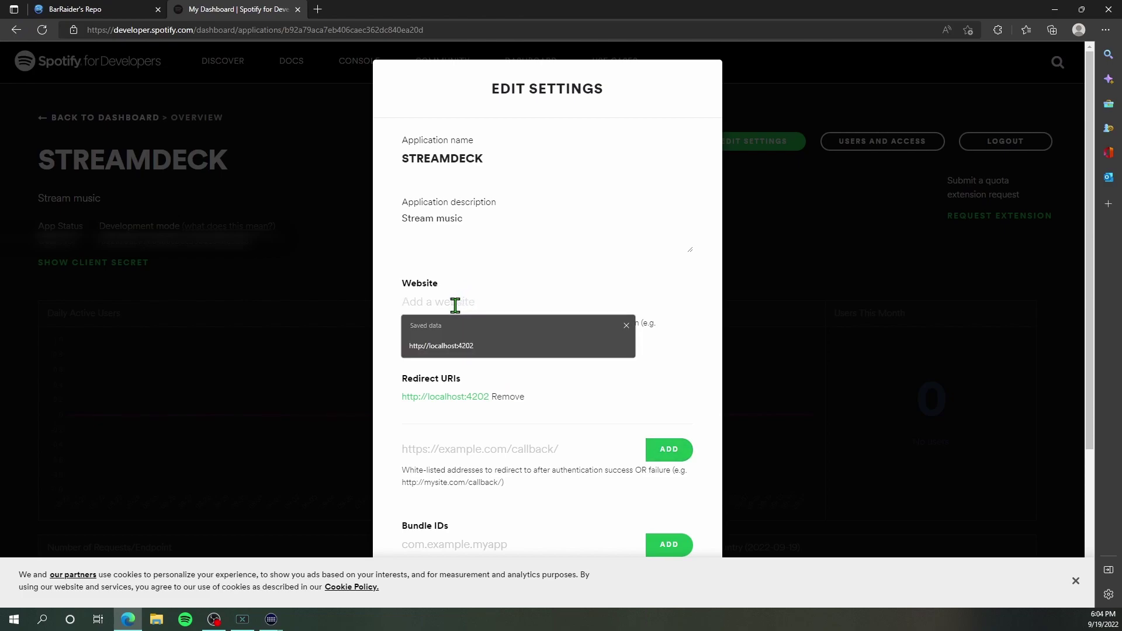
key(Down)
key(Return)
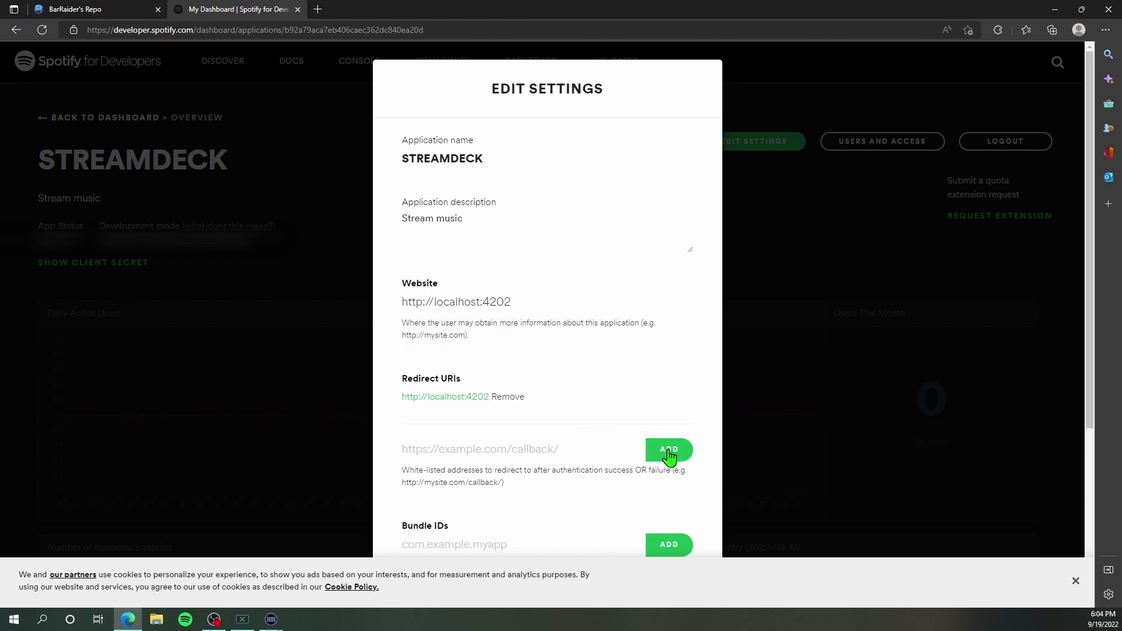
scroll(654, 396, down, 3)
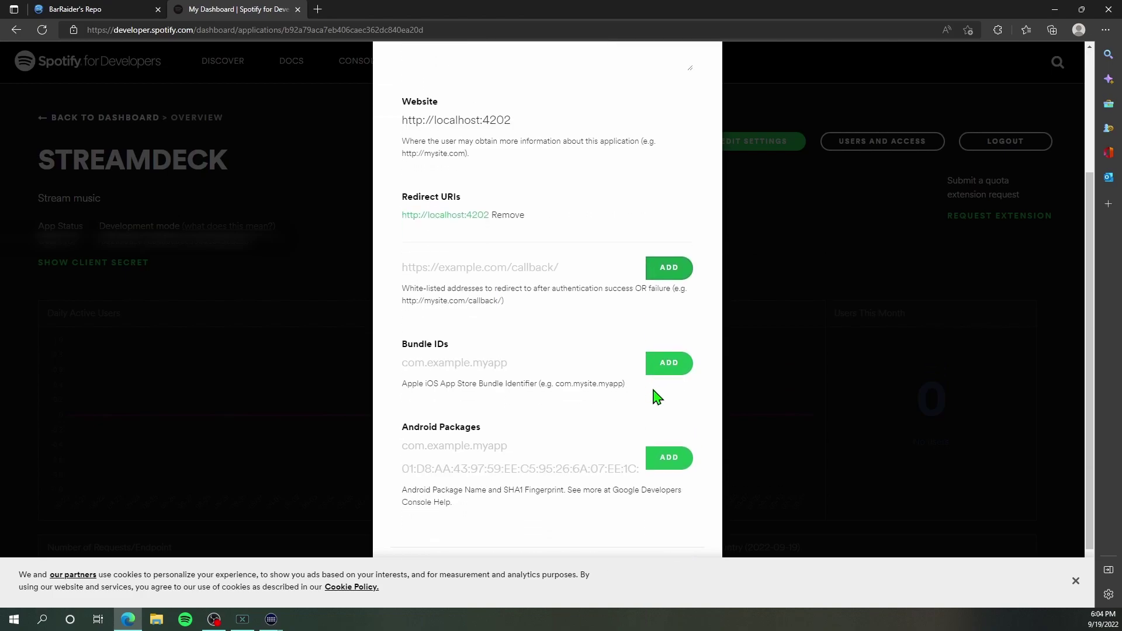
scroll(654, 396, down, 1)
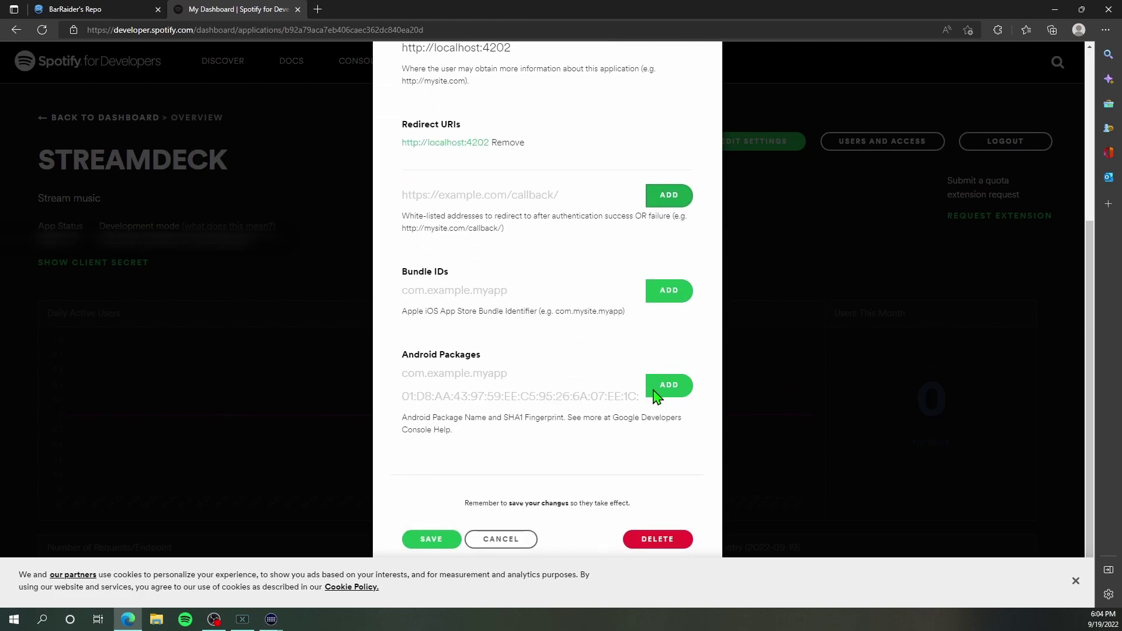
click(430, 538)
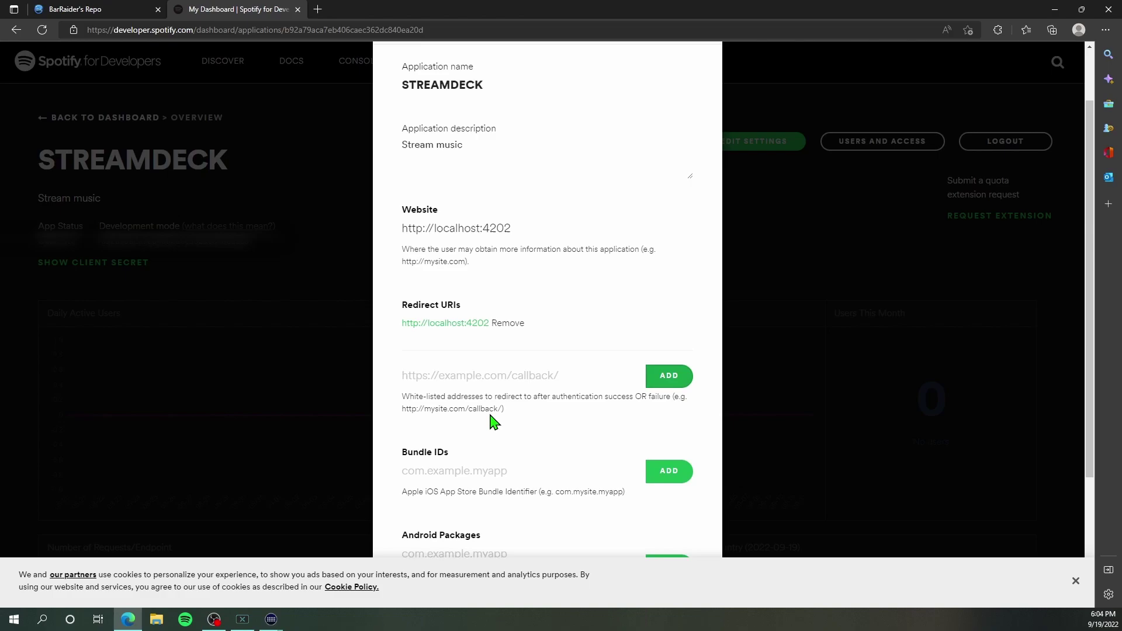
scroll(465, 351, down, 3)
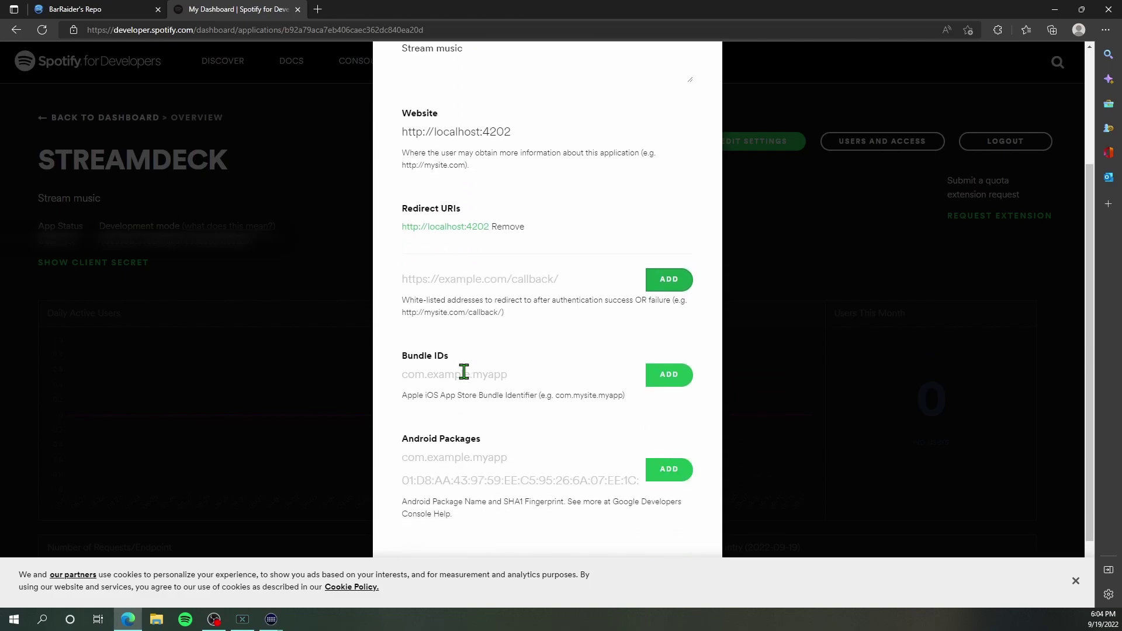
scroll(475, 380, down, 4)
click(431, 538)
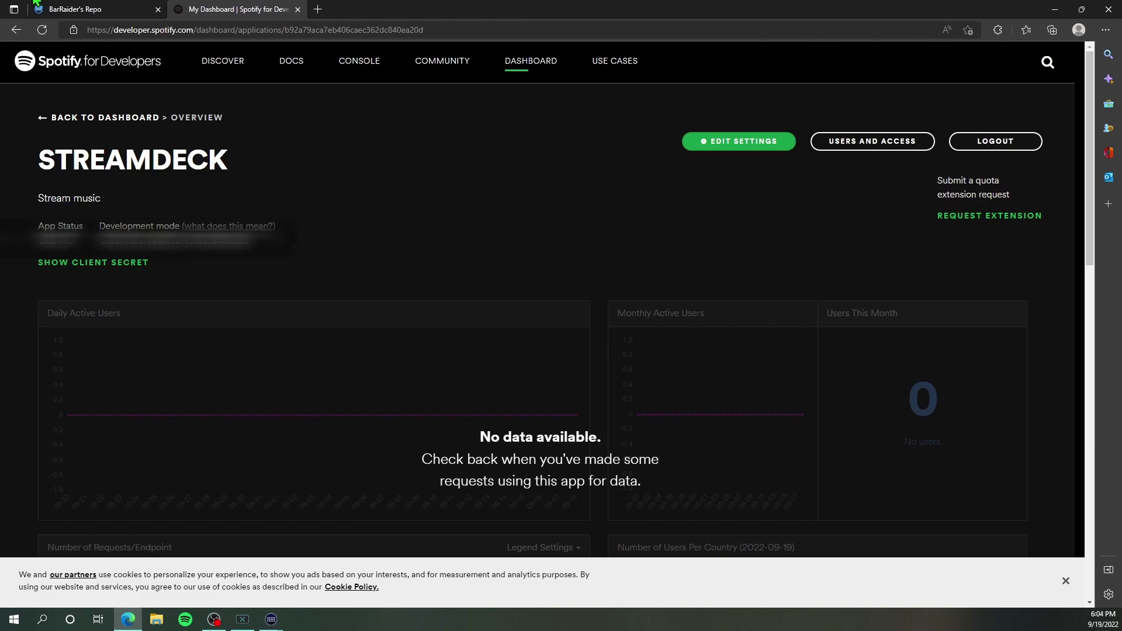
Step: Review the next instructions in BarRaider's setup guide
click(37, 4)
scroll(584, 398, down, 5)
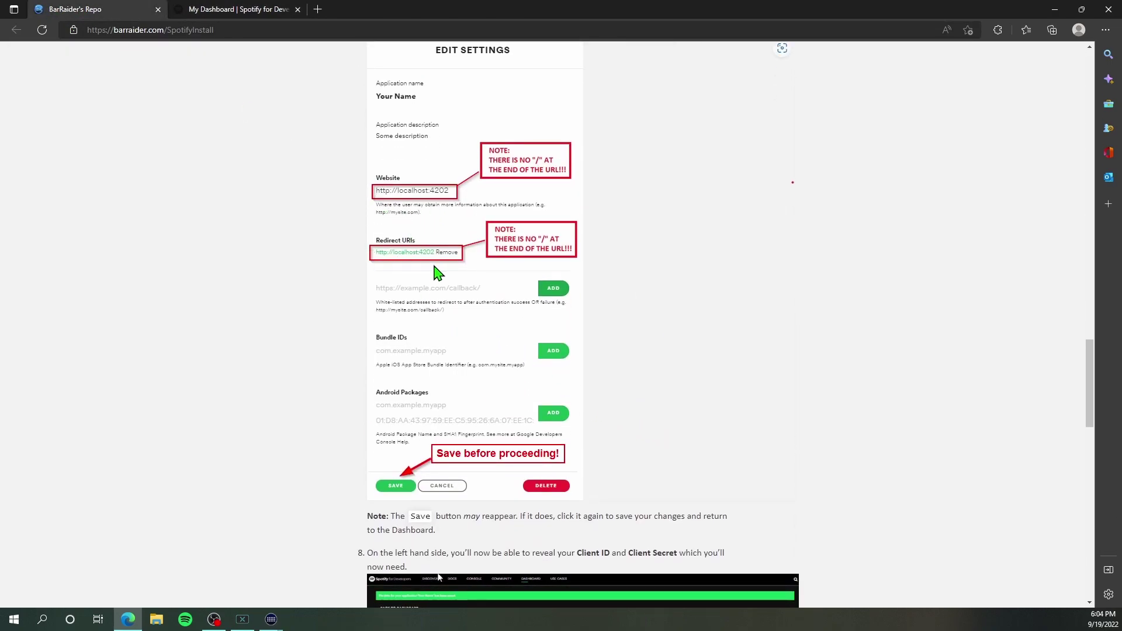
scroll(561, 473, down, 5)
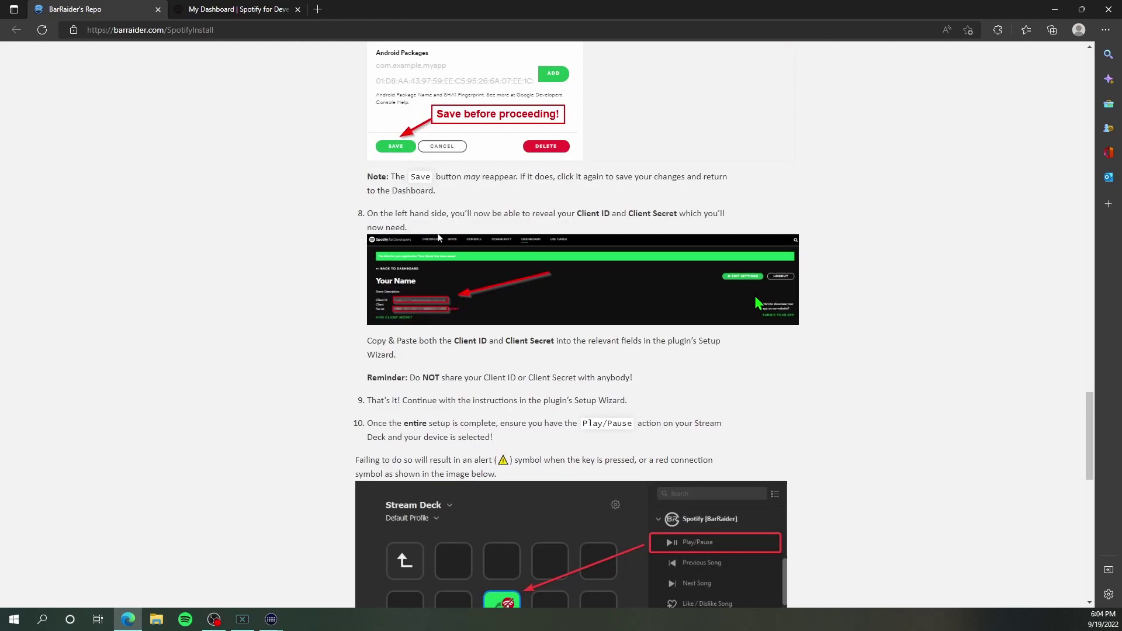
scroll(757, 304, down, 4)
scroll(757, 303, up, 4)
scroll(755, 304, down, 1)
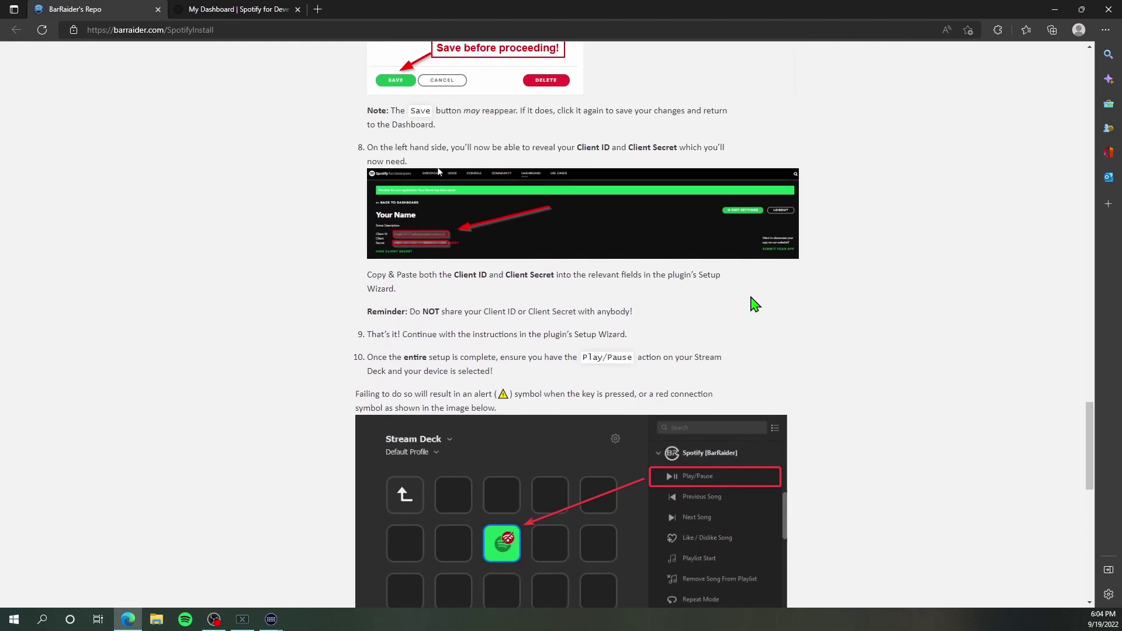
Step: Copy the STREAMDECK app's Client ID and bring back the plugin's credentials window
click(274, 12)
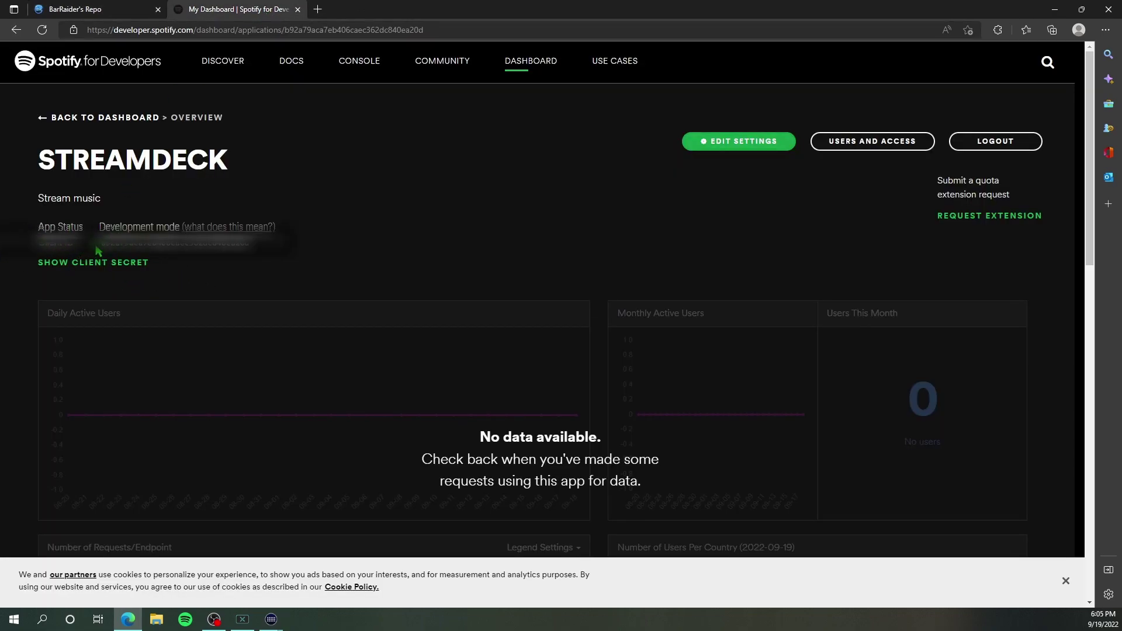
mouse_move(97, 250)
mouse_down()
mouse_move(251, 257)
mouse_move(95, 244)
mouse_up()
click(247, 240)
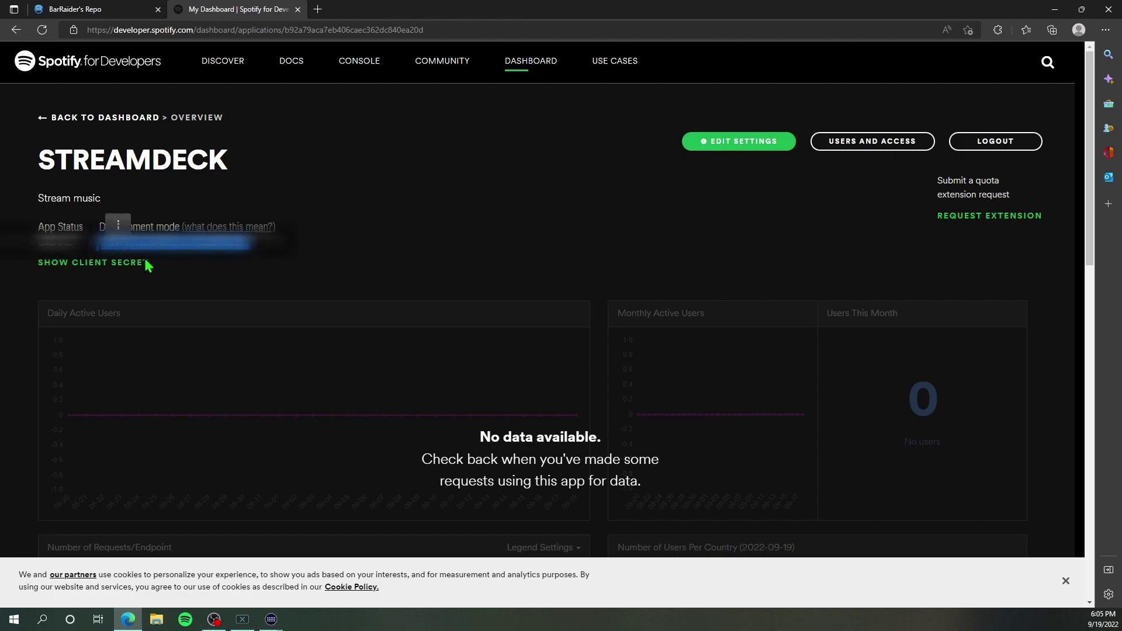
click(239, 255)
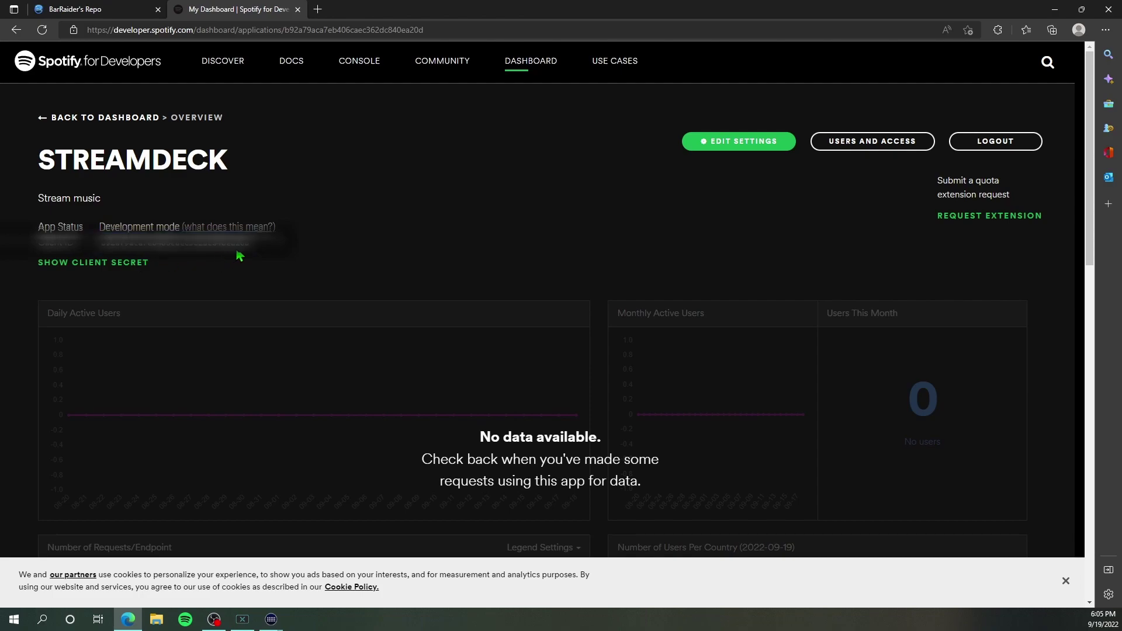
drag(248, 246, 89, 250)
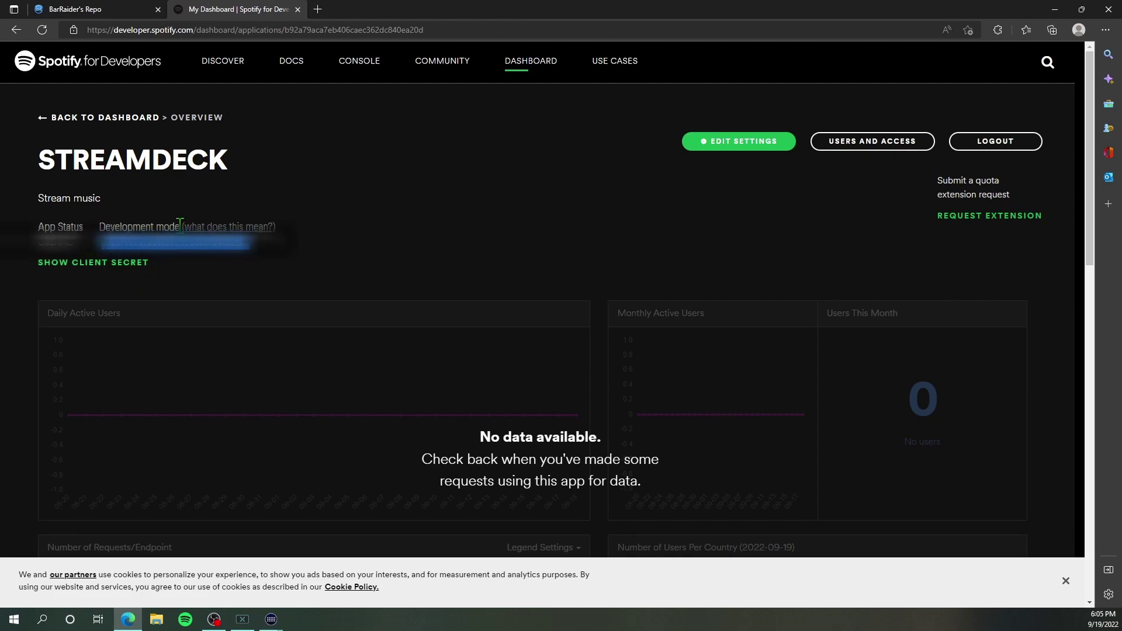
mouse_move(271, 619)
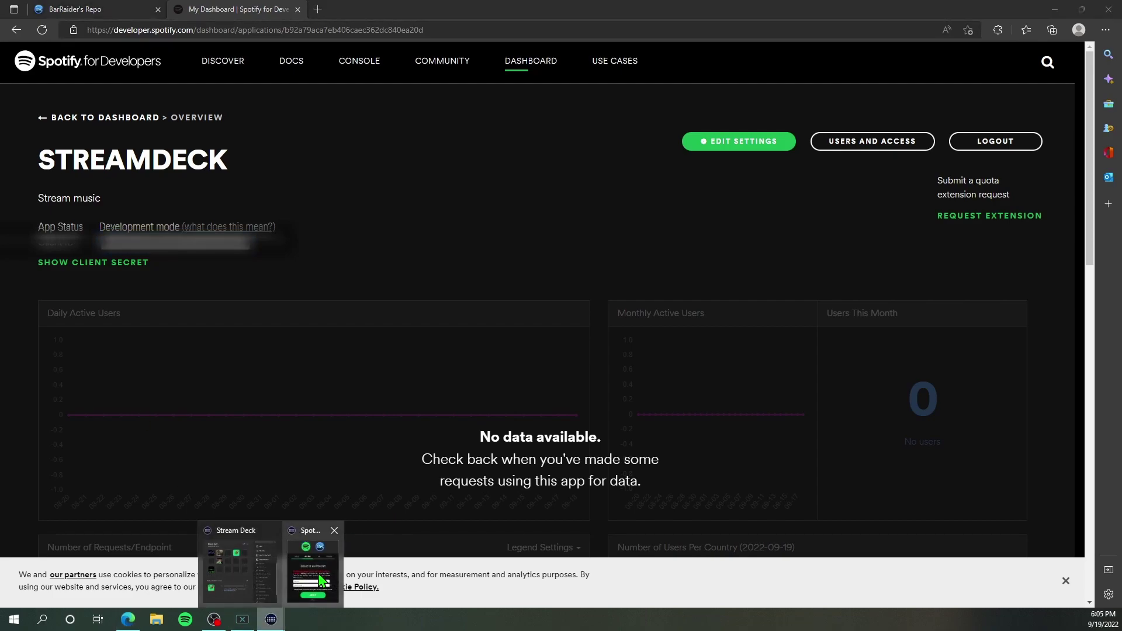
click(321, 575)
Step: Enter the app's Client ID and revealed Client Secret in the plugin setup and continue with NEXT
click(473, 370)
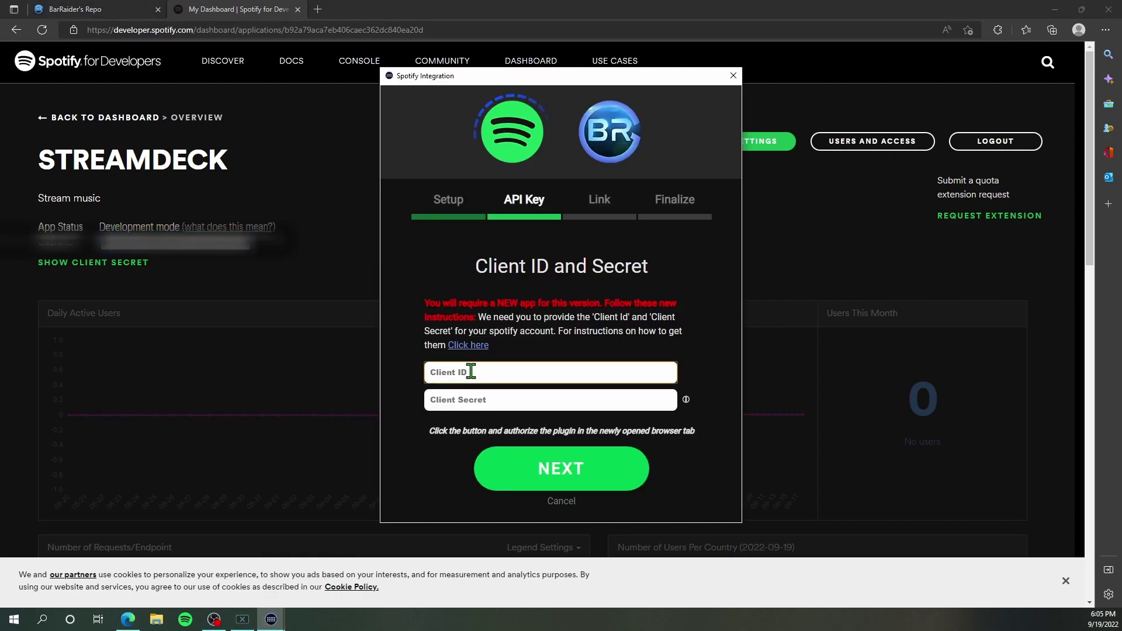
key(ctrl+v)
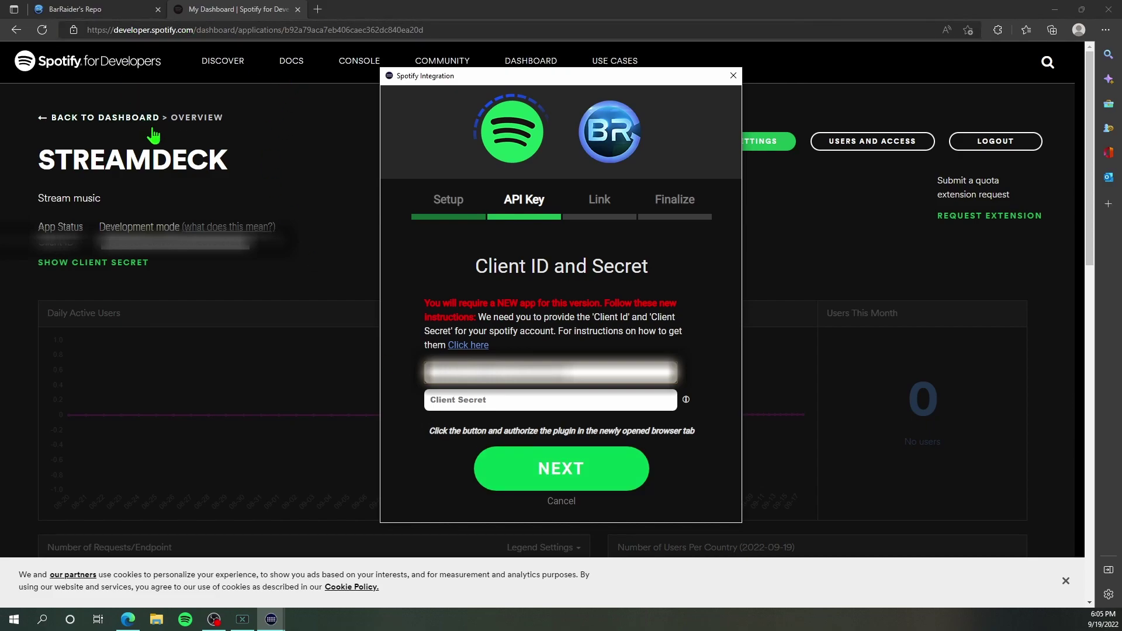
click(234, 286)
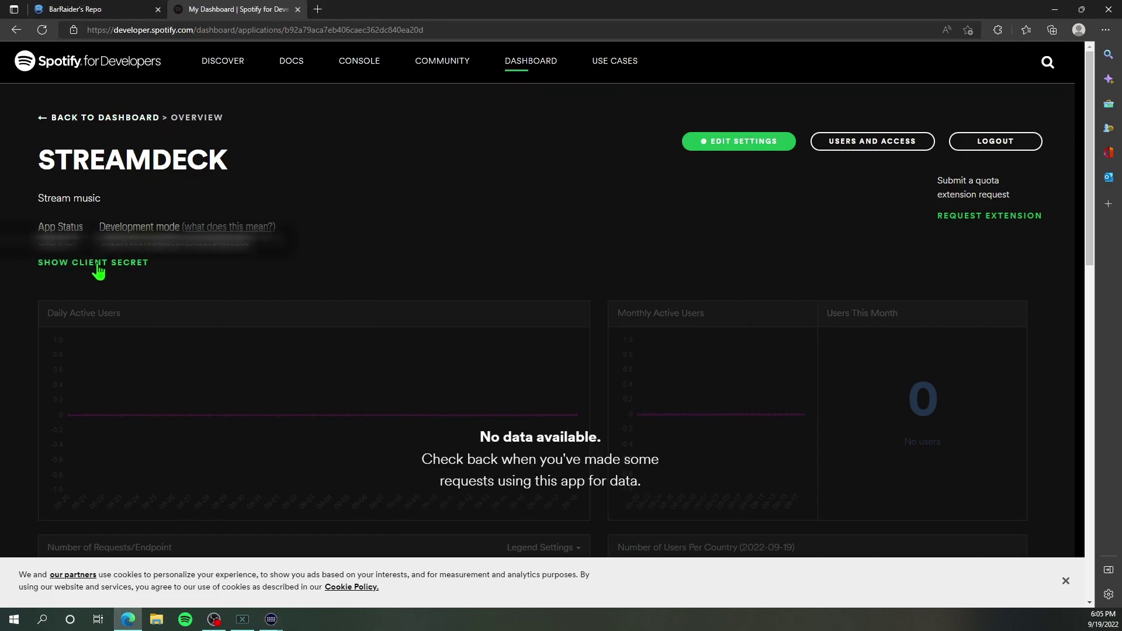
click(94, 262)
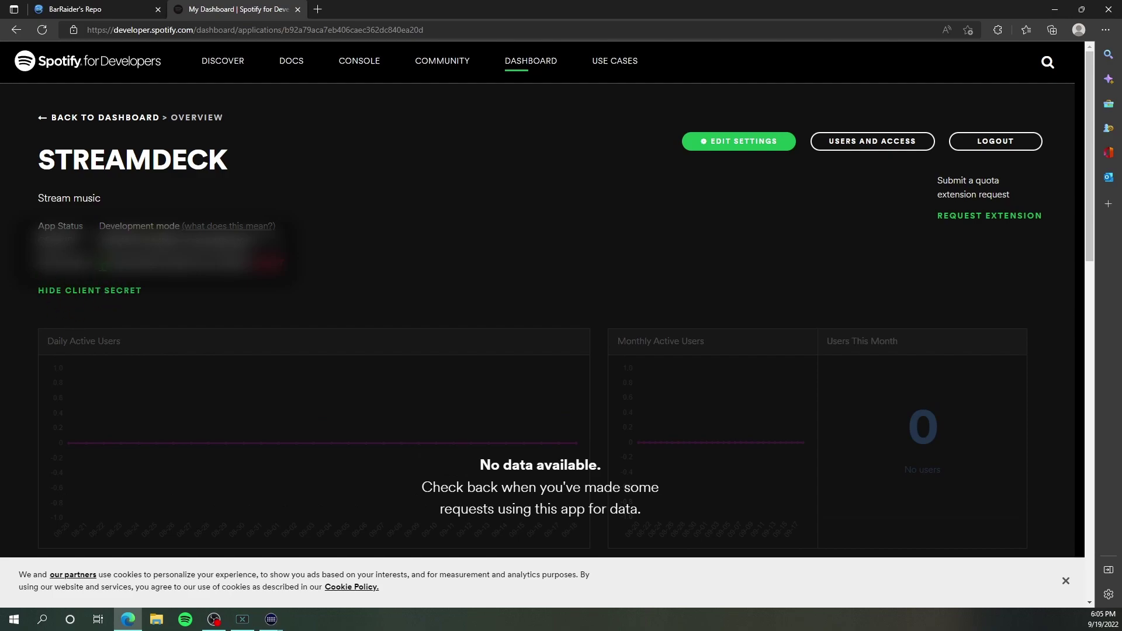
drag(106, 263, 253, 266)
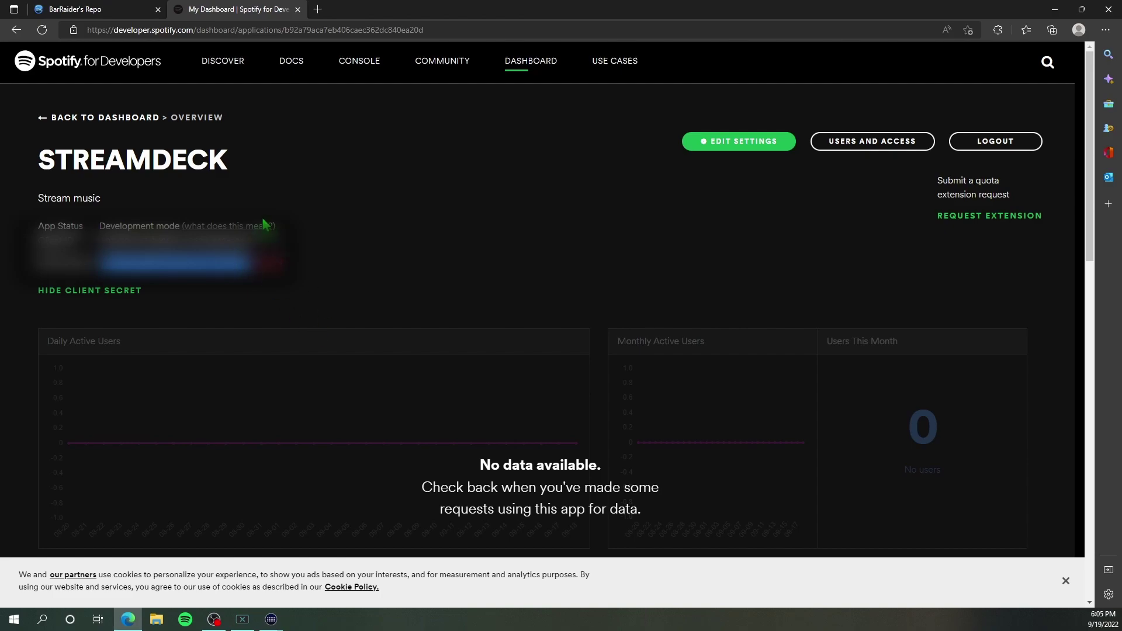
key(alt+Tab)
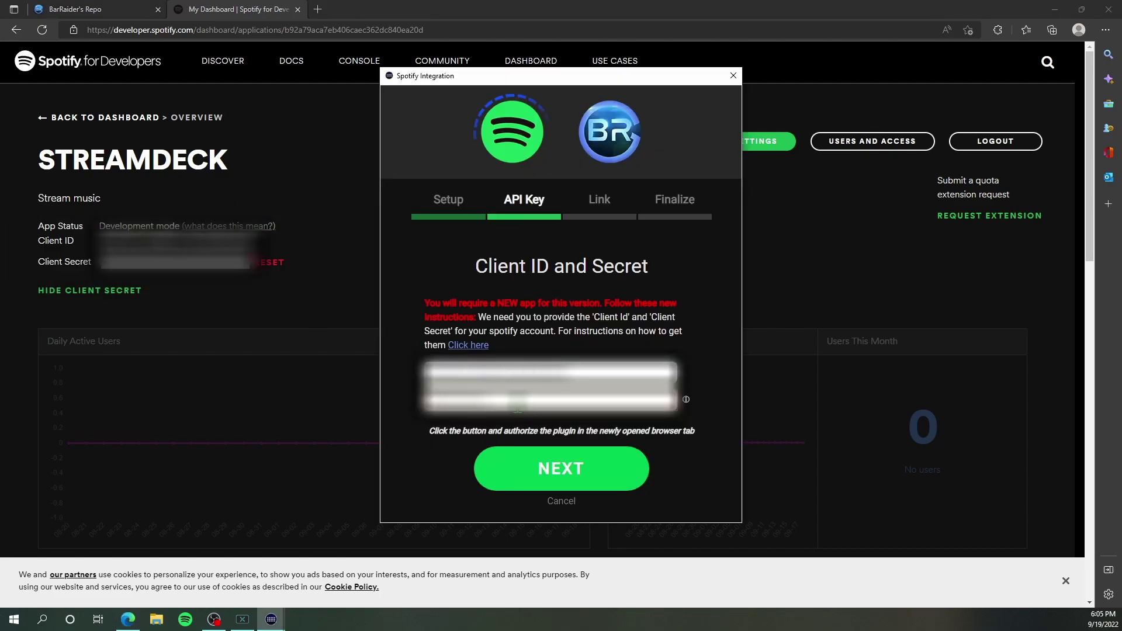
click(577, 473)
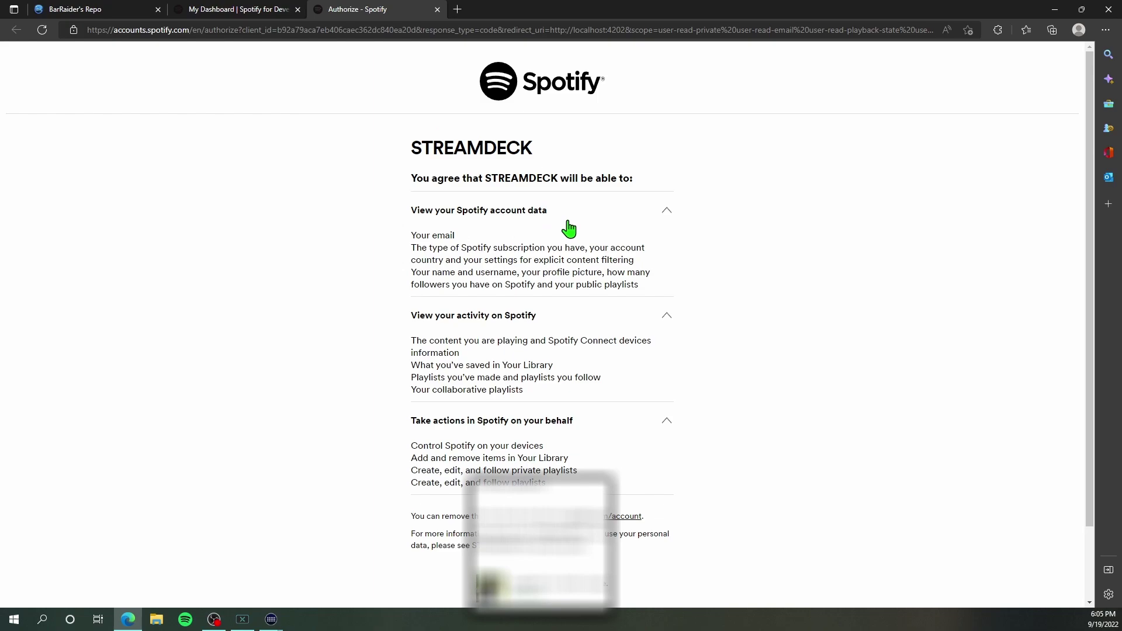
Step: Agree to STREAMDECK's Spotify access, then close the success page and developer dashboard tabs
scroll(573, 235, down, 2)
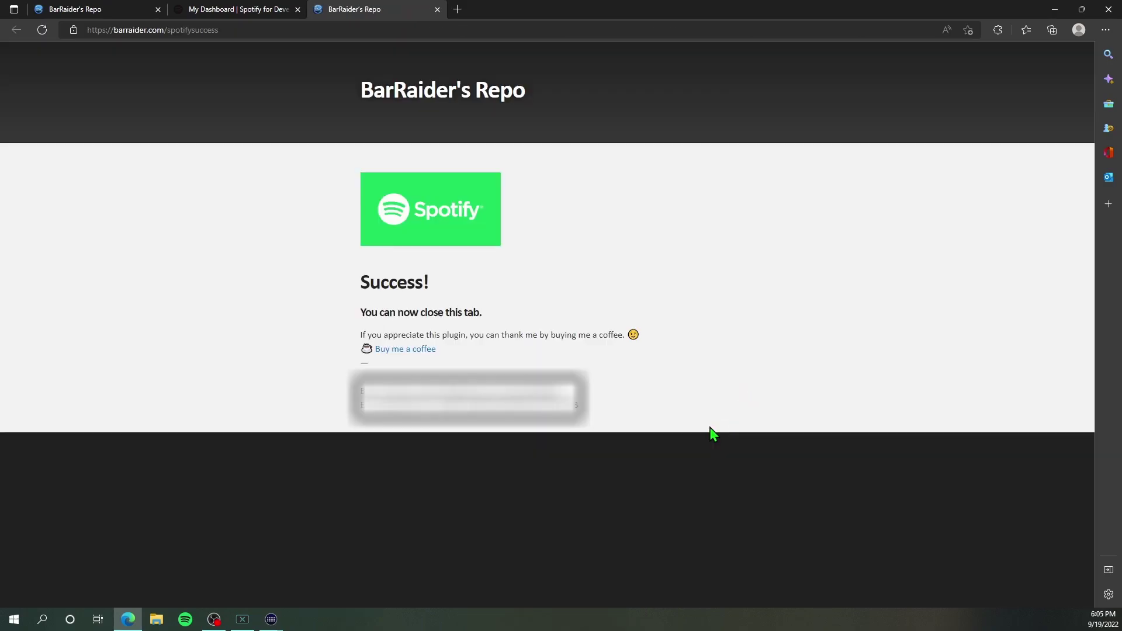
click(437, 10)
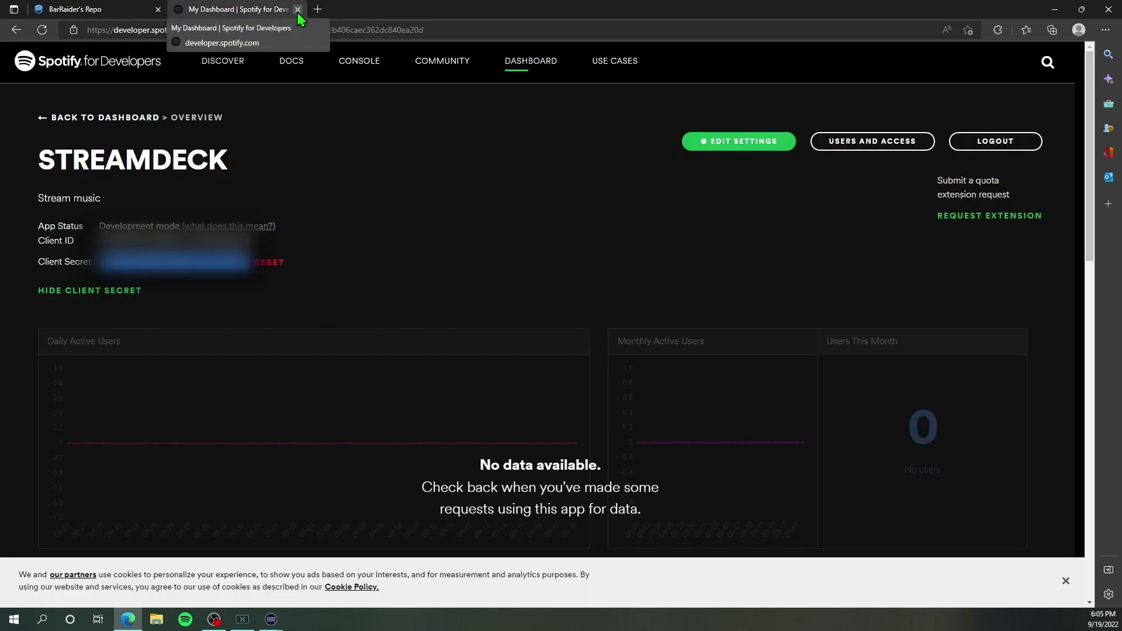
click(297, 9)
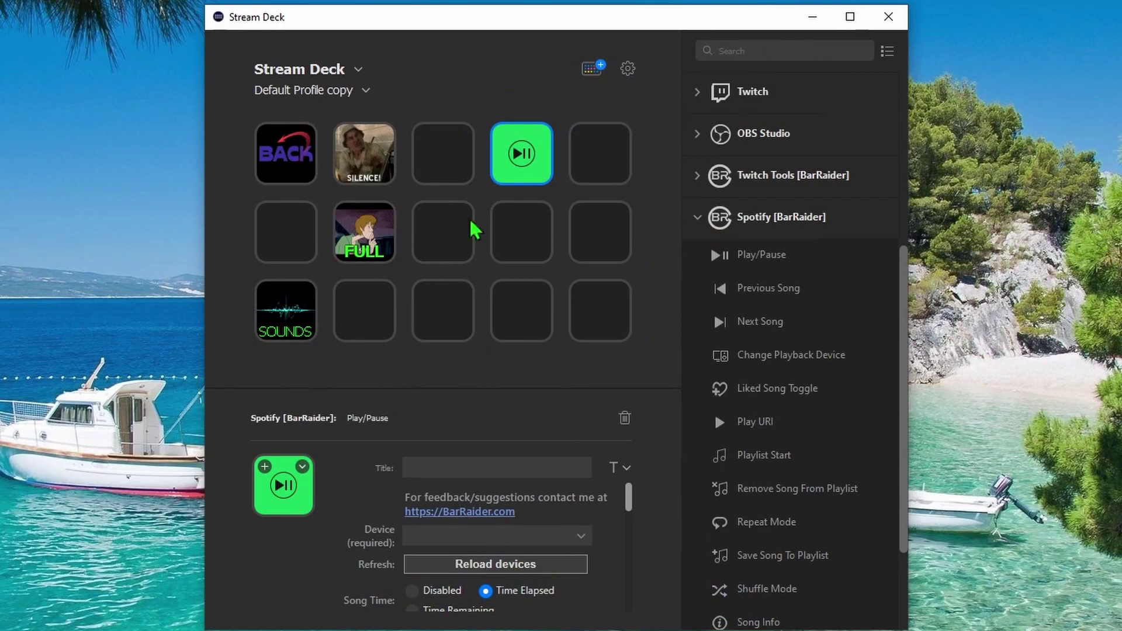
Step: Place Previous Song, Next Song, Volume Down, Volume Up, Shuffle Mode and Repeat Mode on keys around Play/Pause
drag(774, 295, 443, 153)
drag(780, 316, 602, 161)
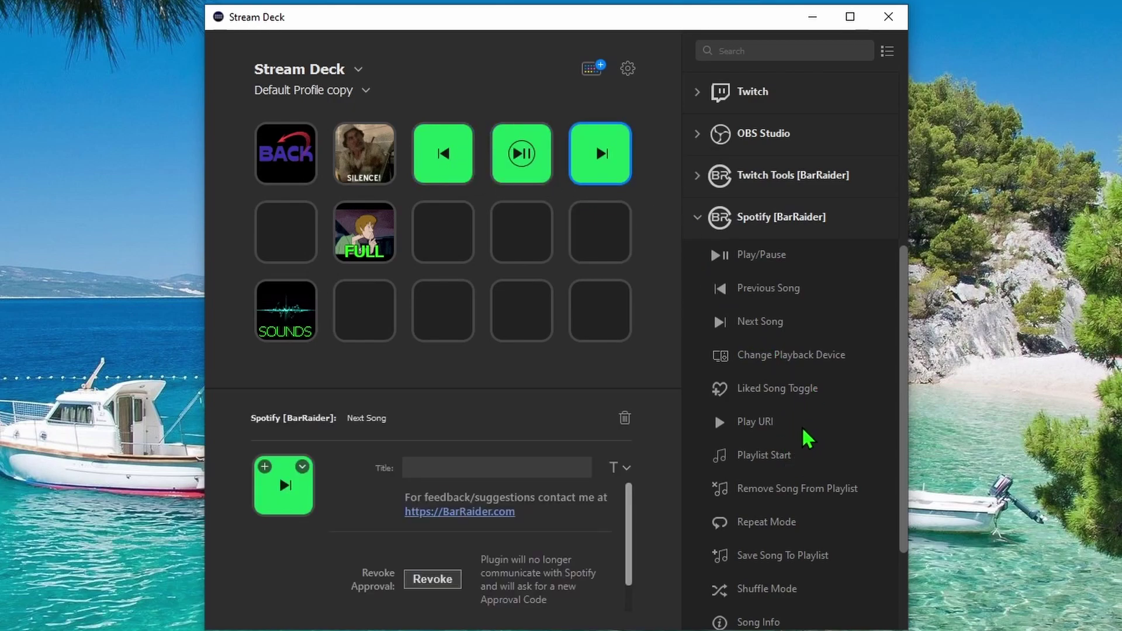
scroll(850, 459, down, 2)
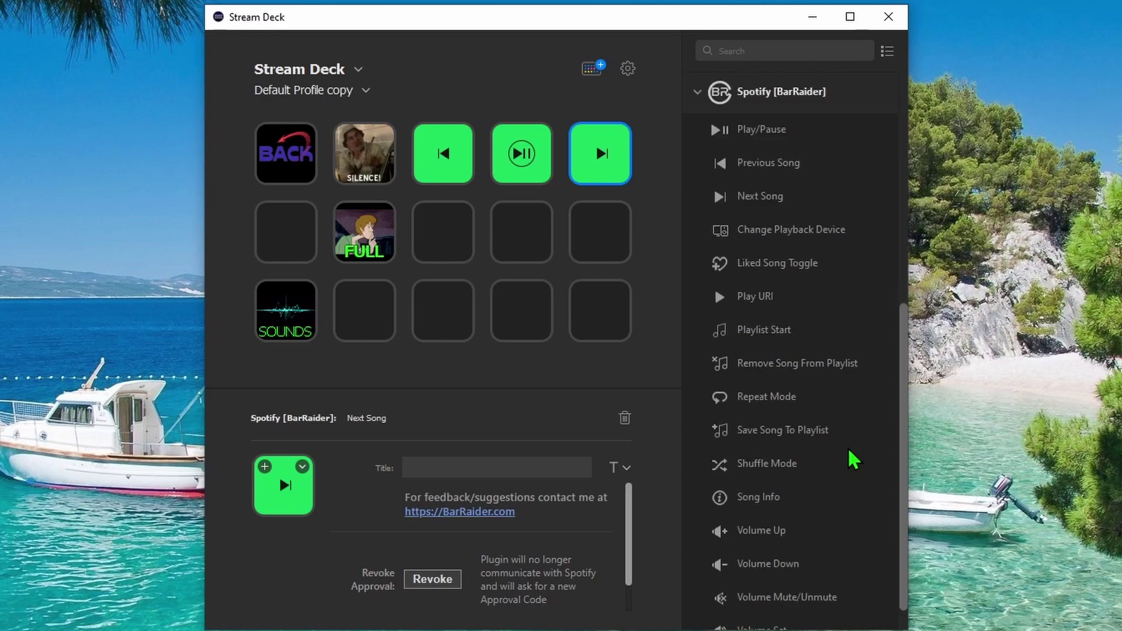
scroll(854, 460, down, 1)
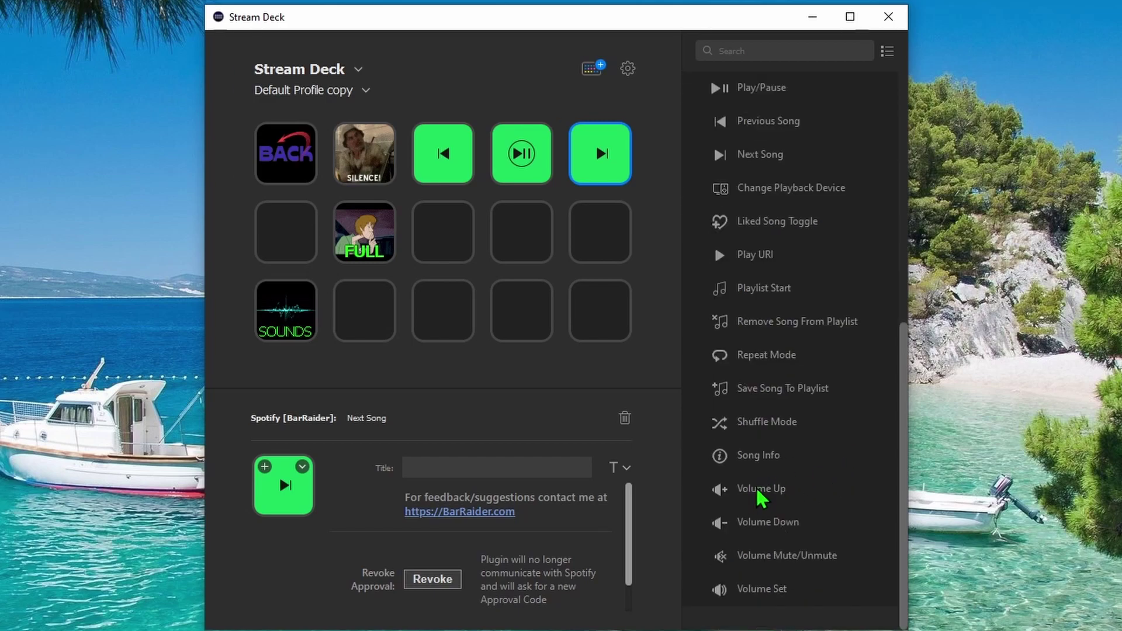
drag(761, 496, 613, 242)
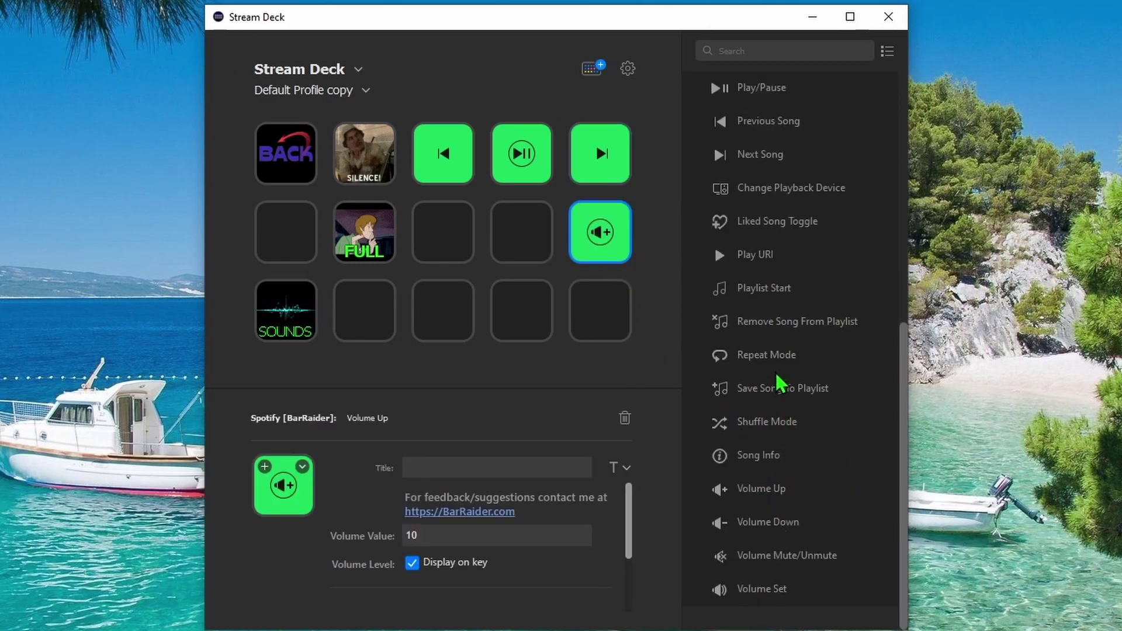
drag(780, 525, 447, 237)
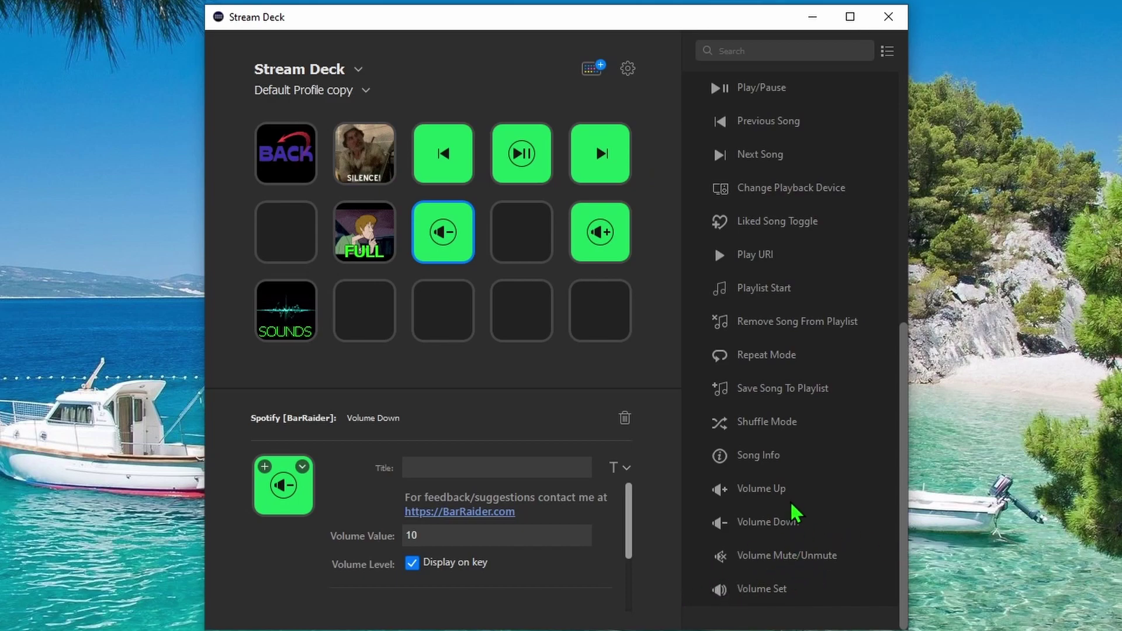
scroll(780, 584, up, 2)
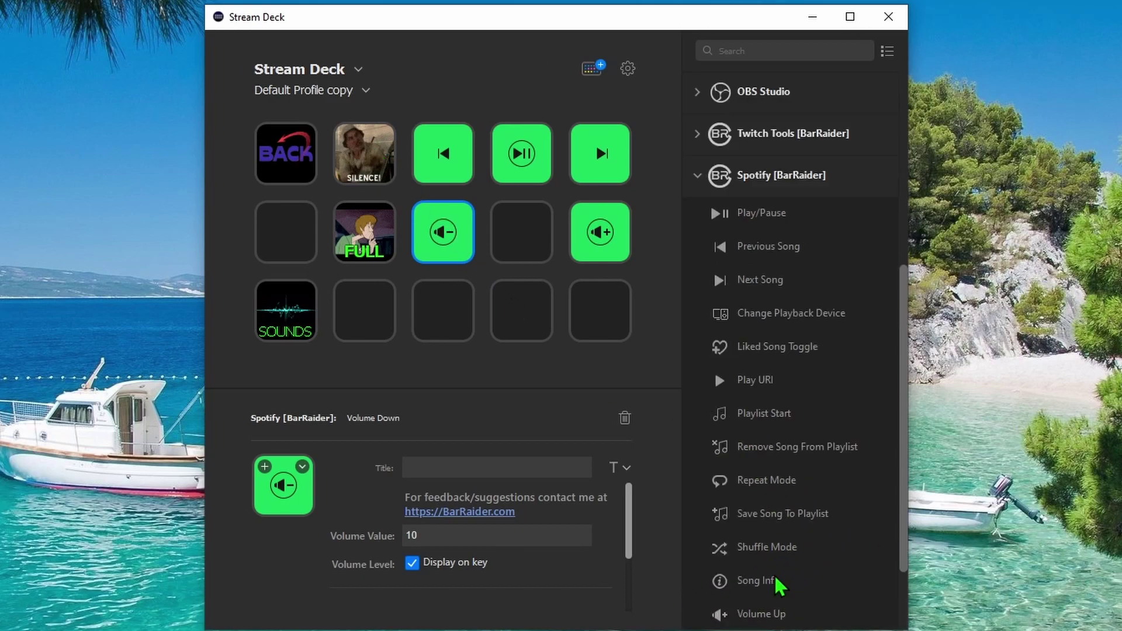
drag(777, 552, 521, 310)
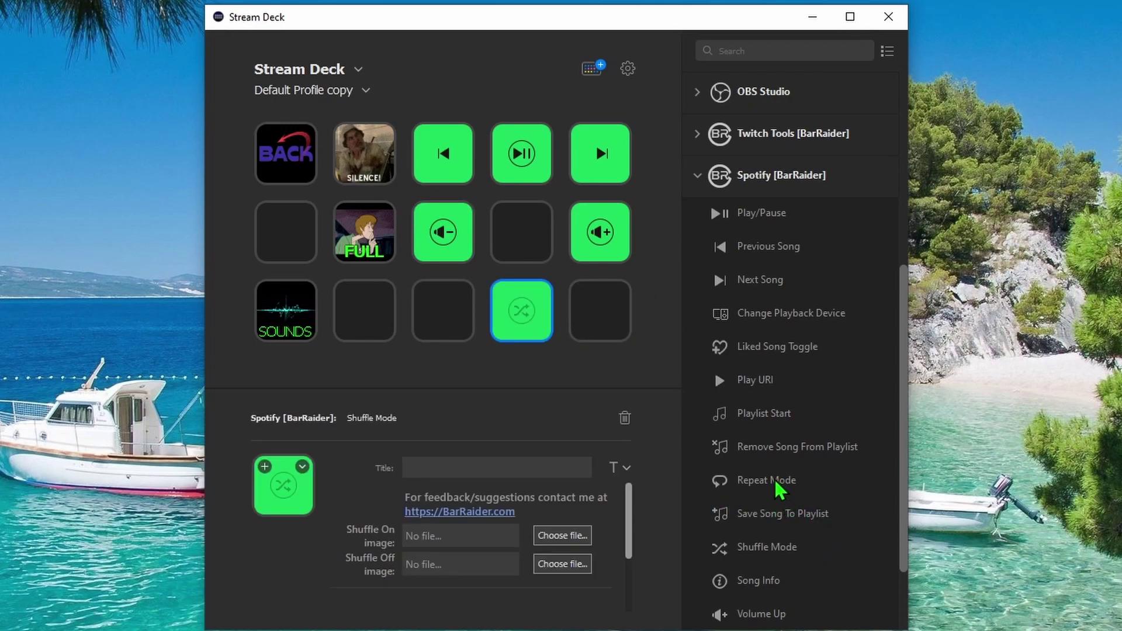
drag(777, 488, 523, 231)
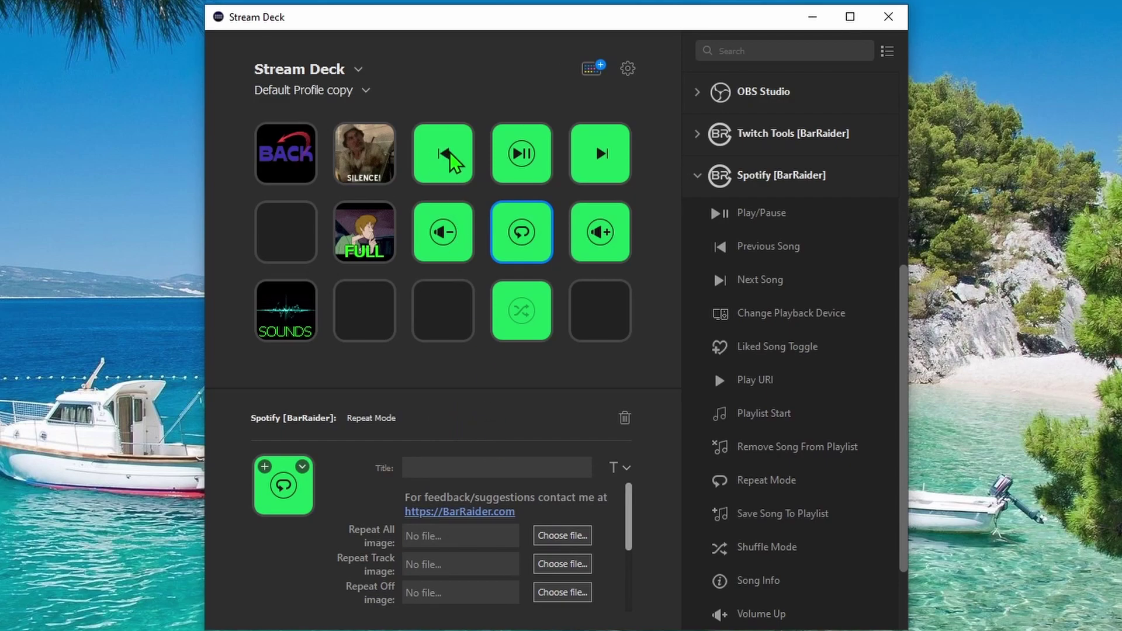
Step: Set previous.gif as the icon on the Repeat Mode and Previous Song keys
click(302, 465)
click(416, 500)
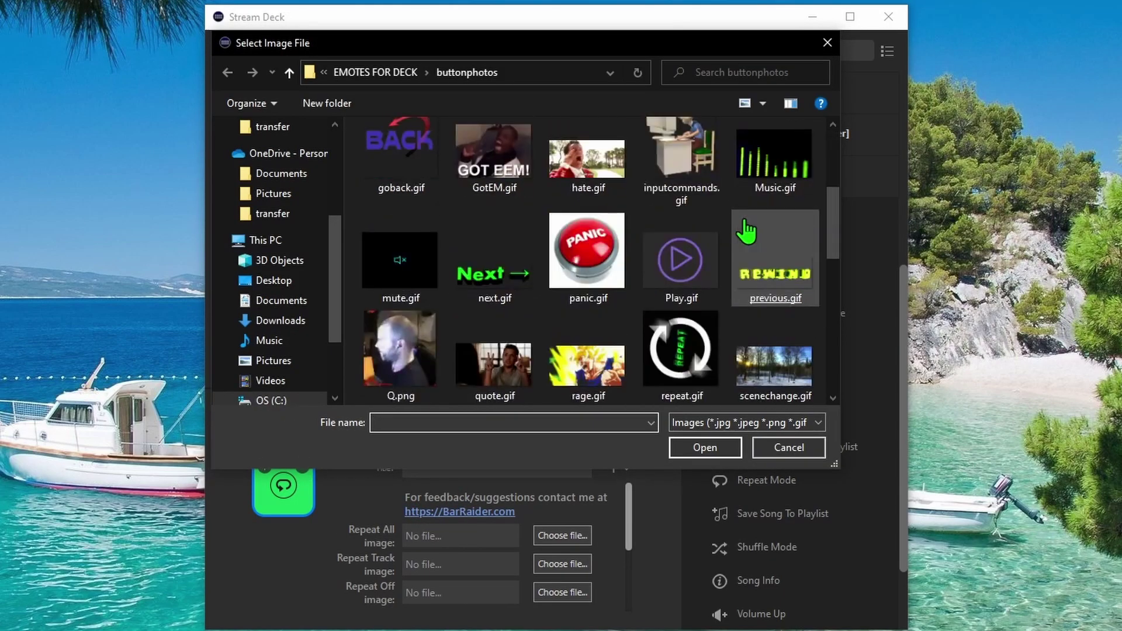
double_click(773, 267)
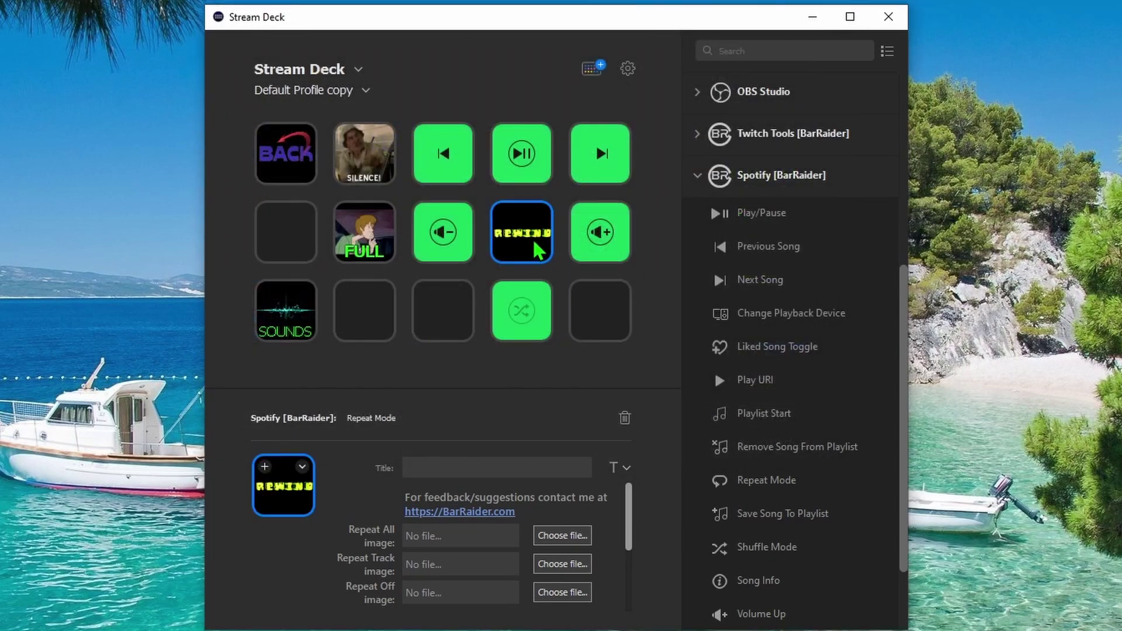
click(443, 153)
click(302, 466)
click(363, 470)
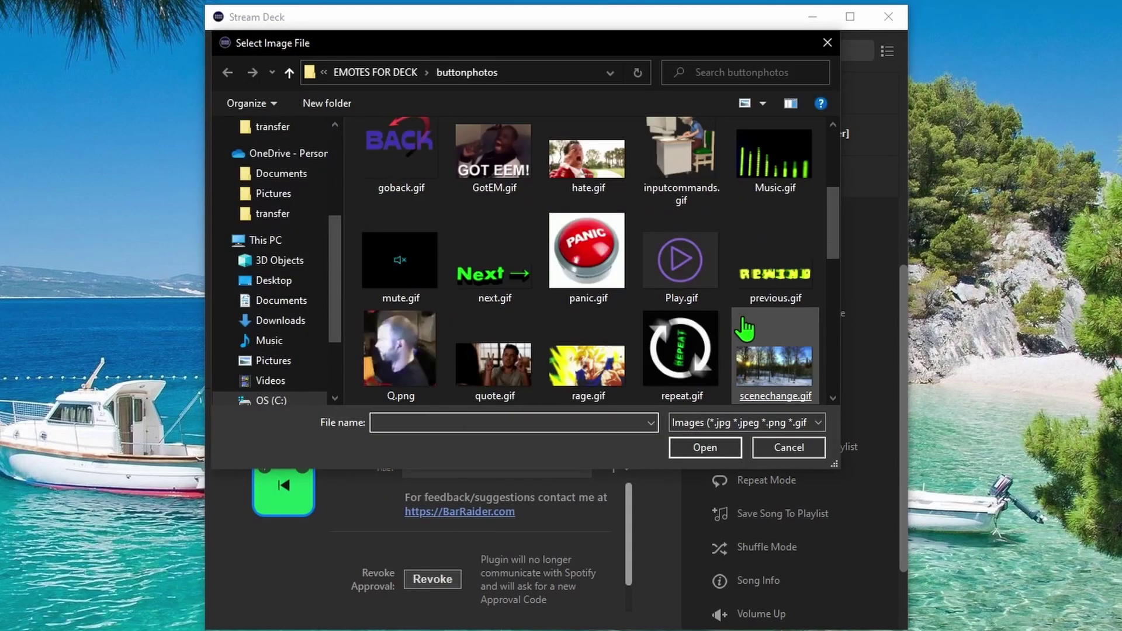
double_click(774, 268)
Step: Give the Play/Pause key Play.gif and the Next Song key next.gif
click(521, 153)
click(302, 466)
click(362, 470)
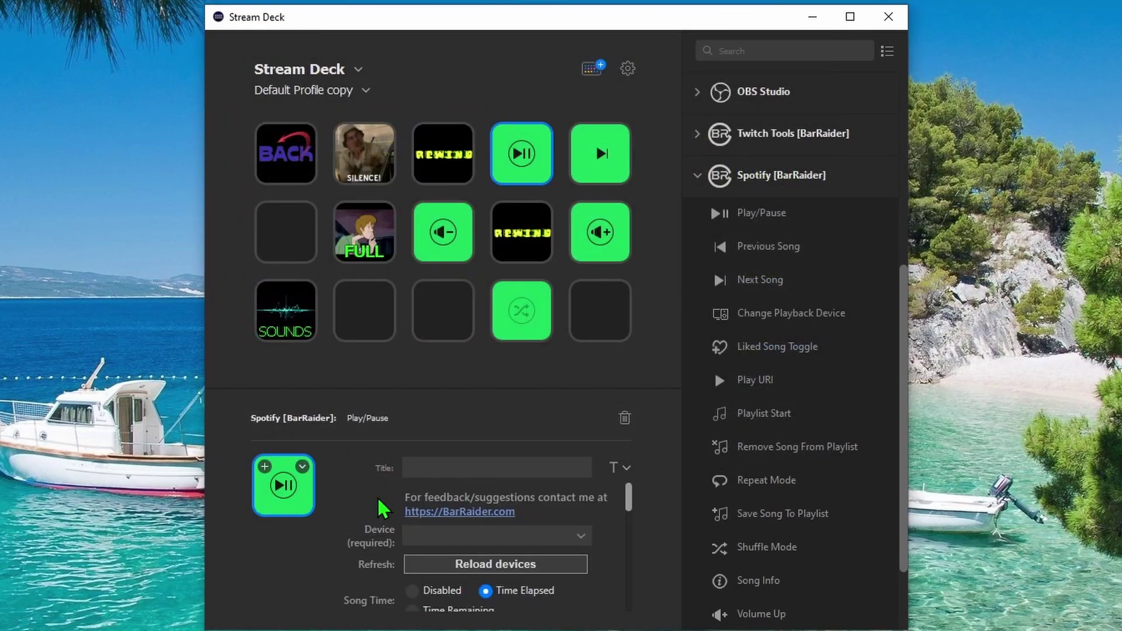
double_click(685, 291)
click(600, 153)
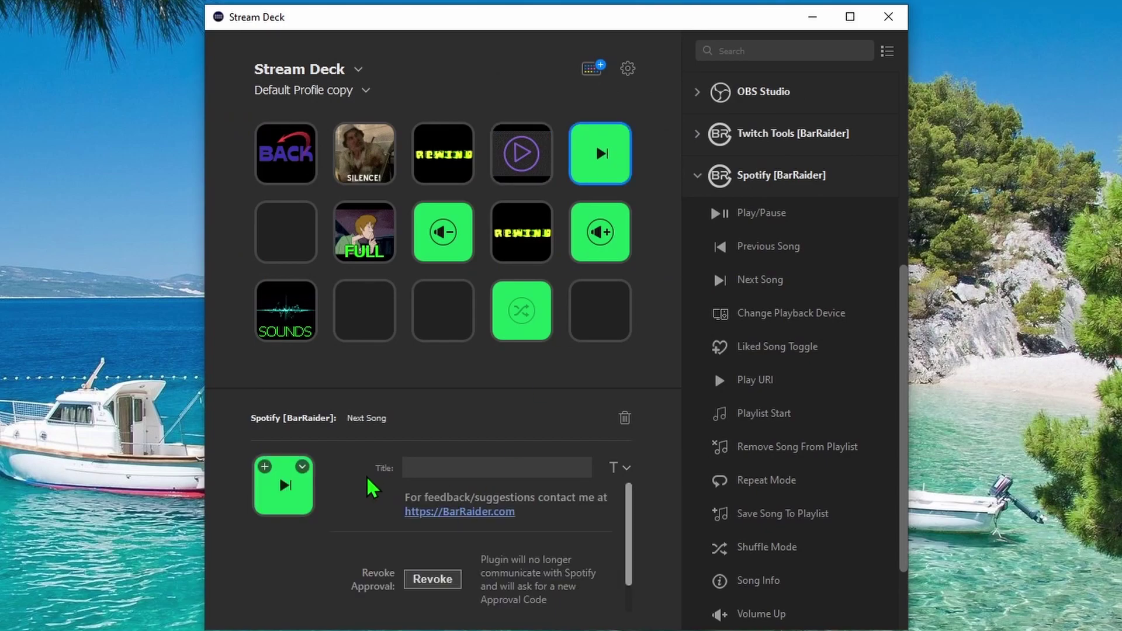
click(302, 466)
click(345, 498)
scroll(545, 318, down, 2)
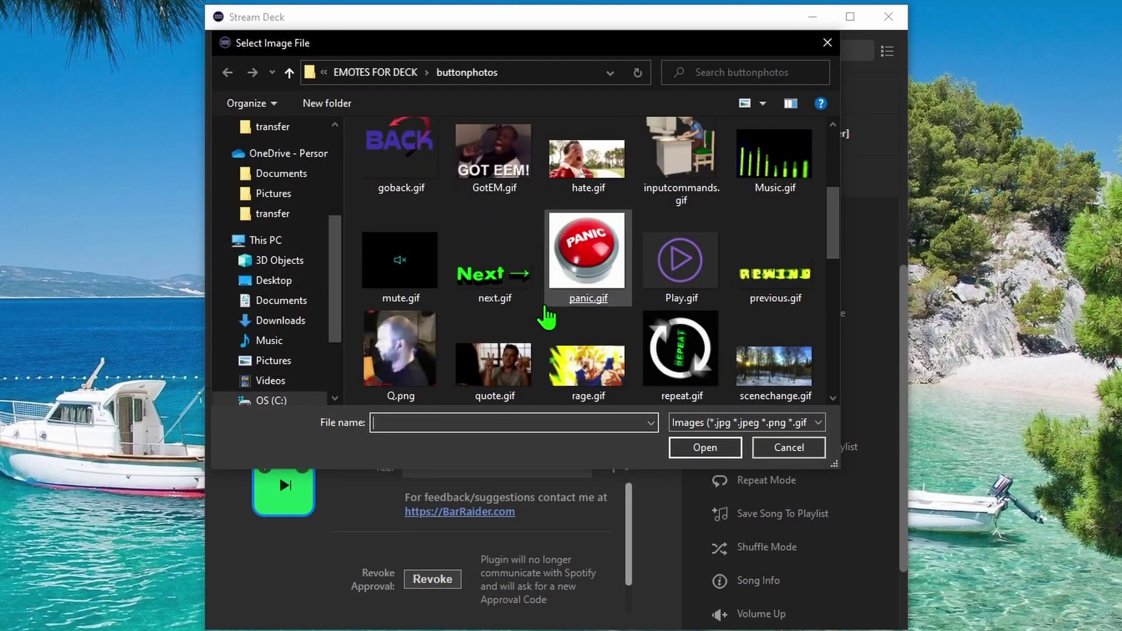
double_click(493, 274)
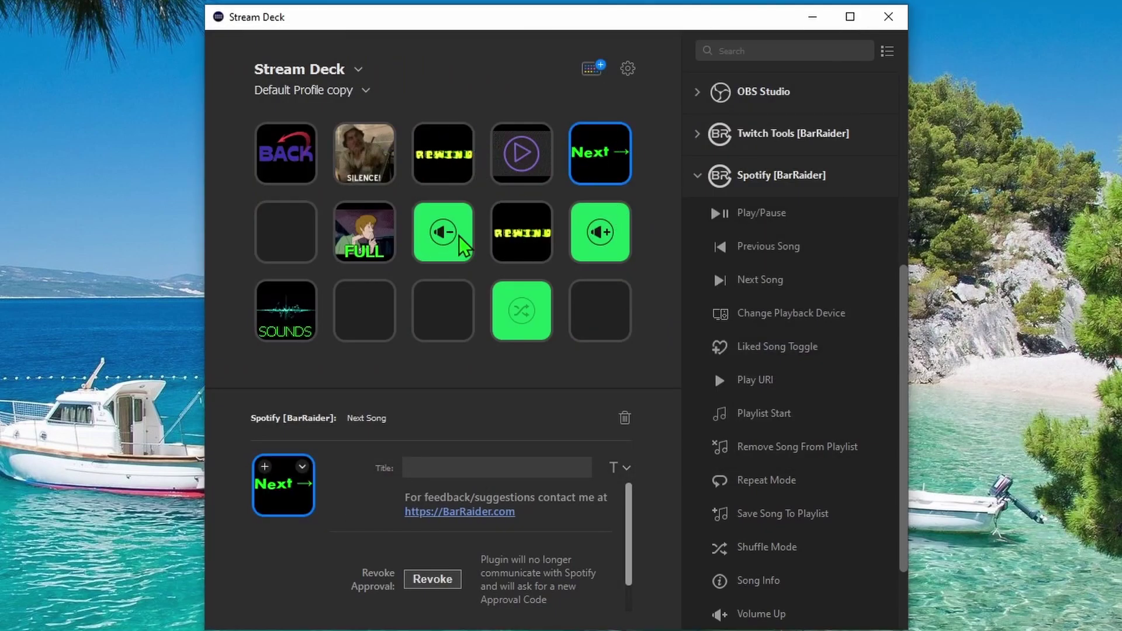
Step: Give the Volume Down key turnitdown.gif and the Volume Up key volumeup.gif
click(443, 235)
click(302, 466)
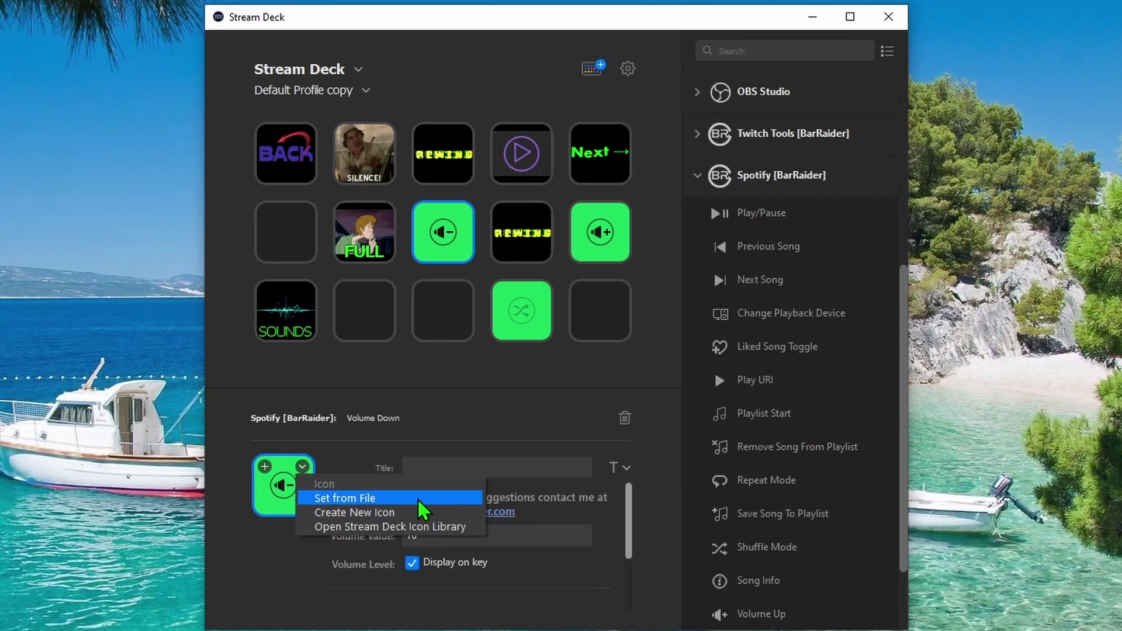
click(350, 496)
scroll(578, 292, down, 2)
double_click(681, 360)
click(607, 252)
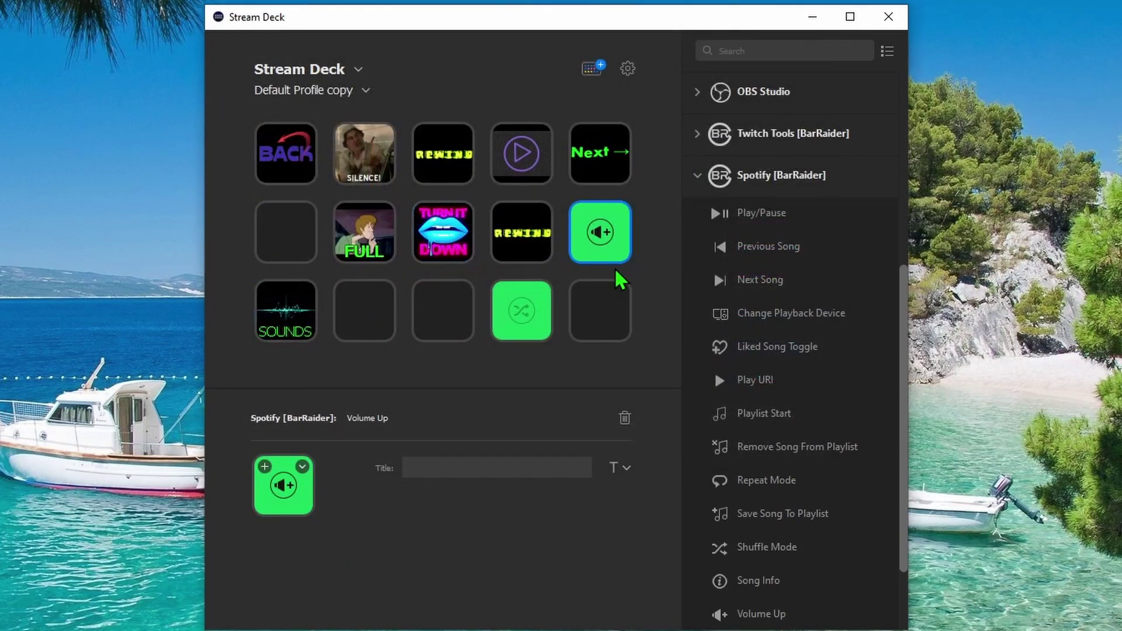
click(302, 466)
click(344, 498)
scroll(678, 246, down, 4)
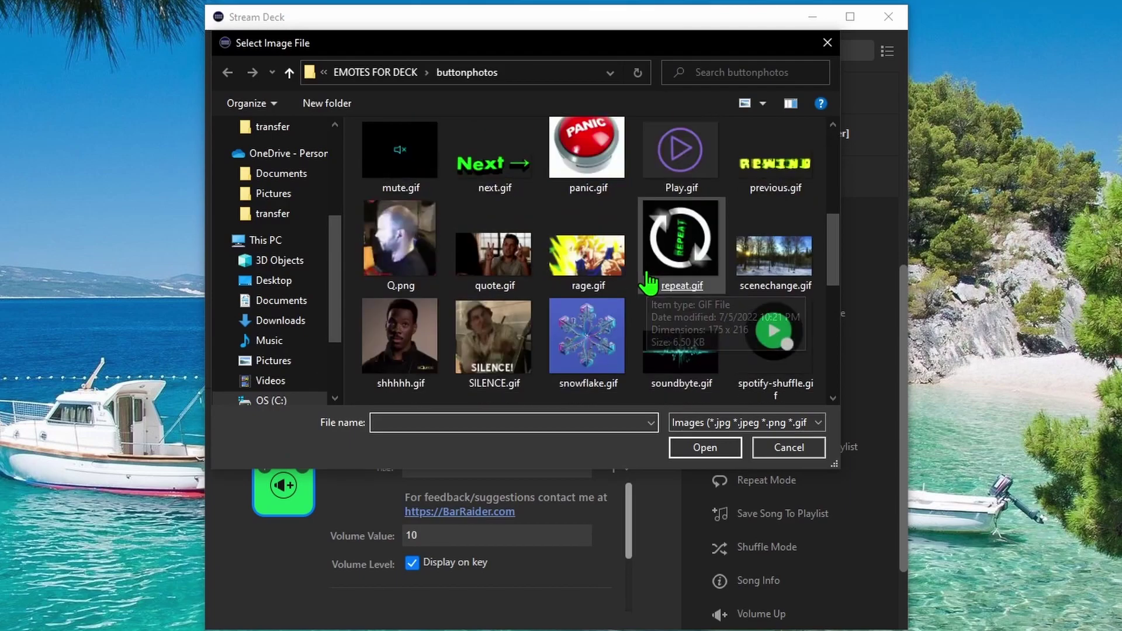
drag(836, 252, 854, 367)
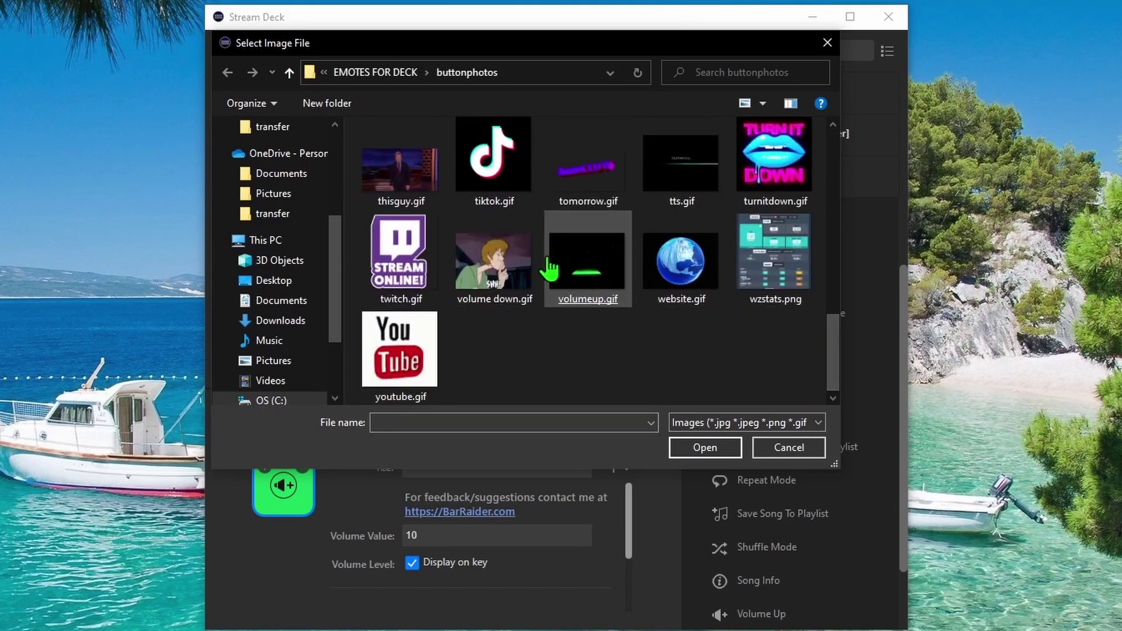
double_click(551, 283)
Step: Give Shuffle Mode spotify-shuffle.gif and load a repeat GIF from file for Repeat Mode
click(524, 335)
click(302, 465)
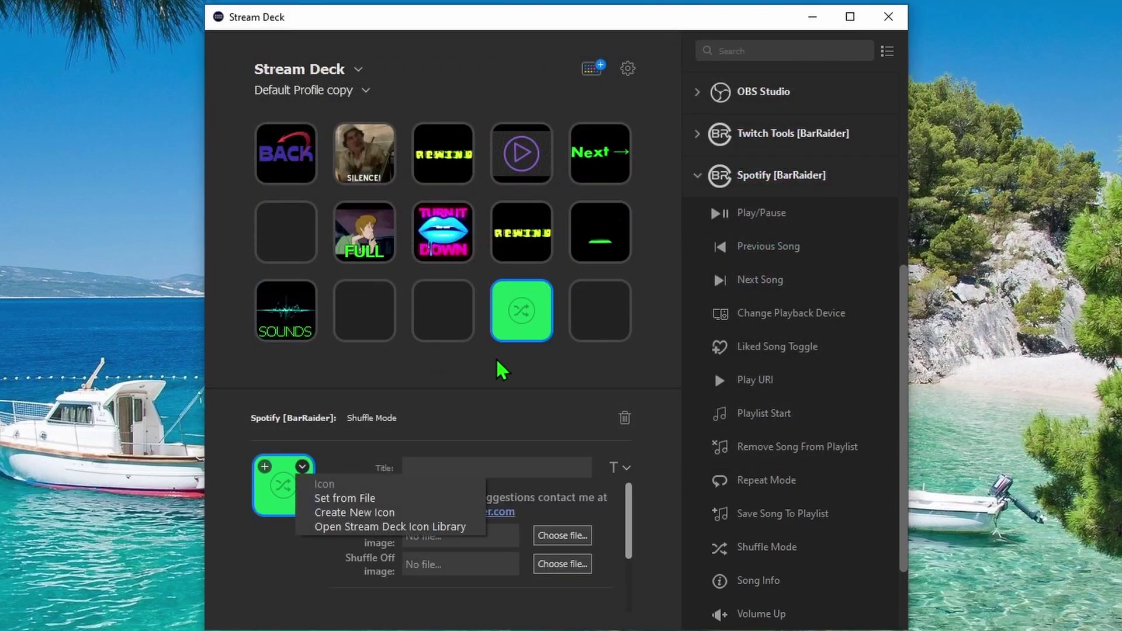
click(345, 498)
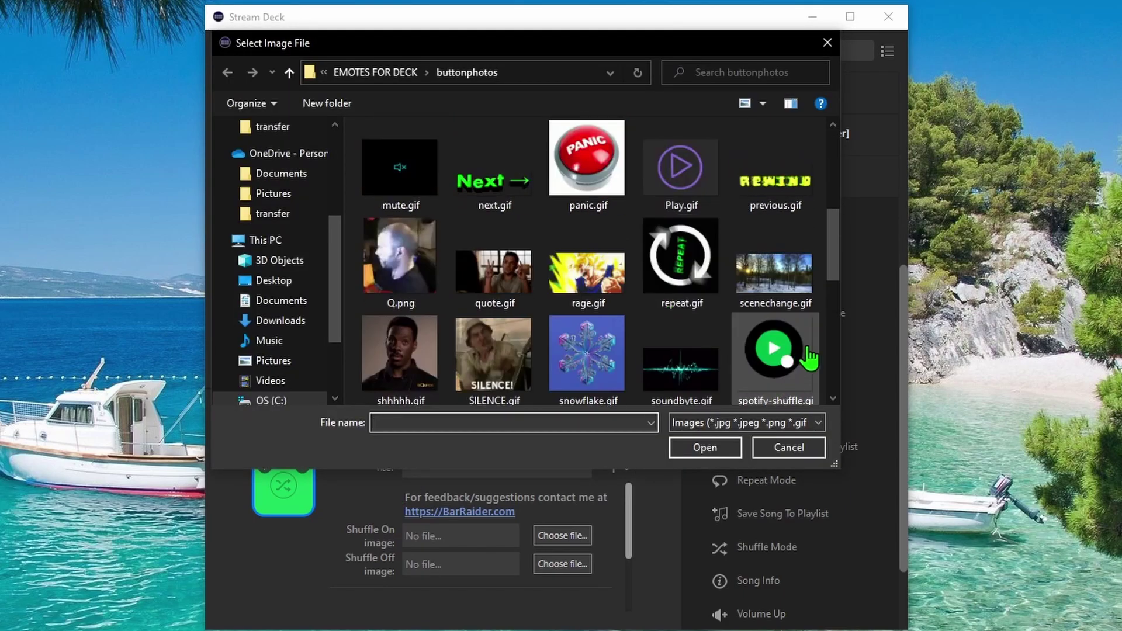
scroll(801, 359, down, 2)
double_click(804, 243)
click(512, 246)
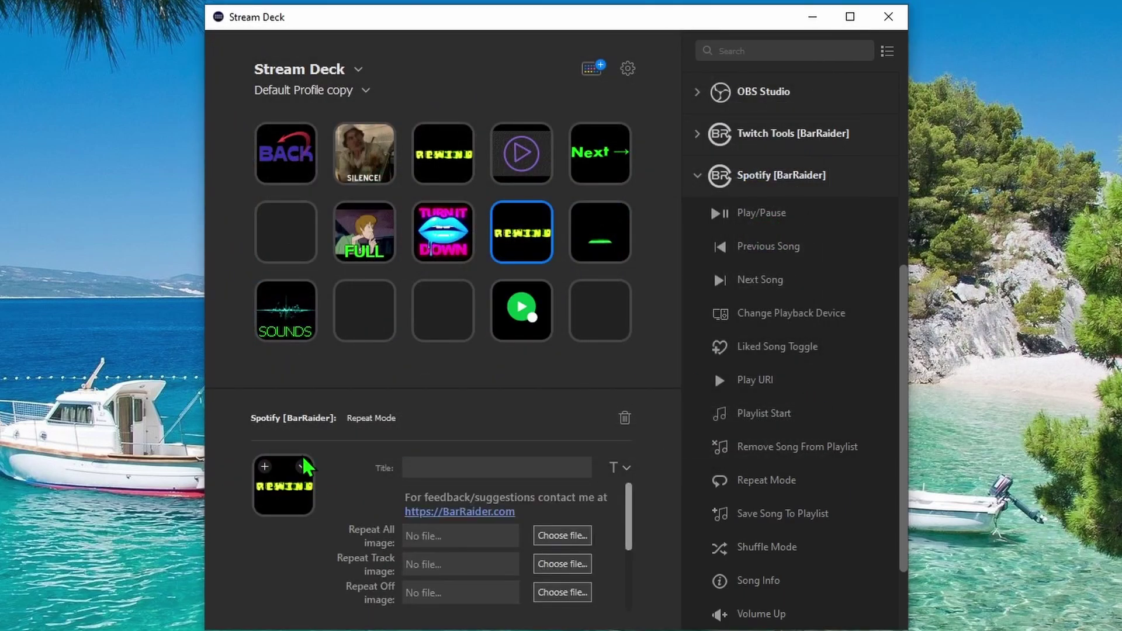
click(302, 466)
click(339, 495)
drag(828, 181, 837, 275)
Step: Use repeat.gif for the Repeat Mode key, then browse to EMOTES FOR DECK > buttonphotos
double_click(675, 226)
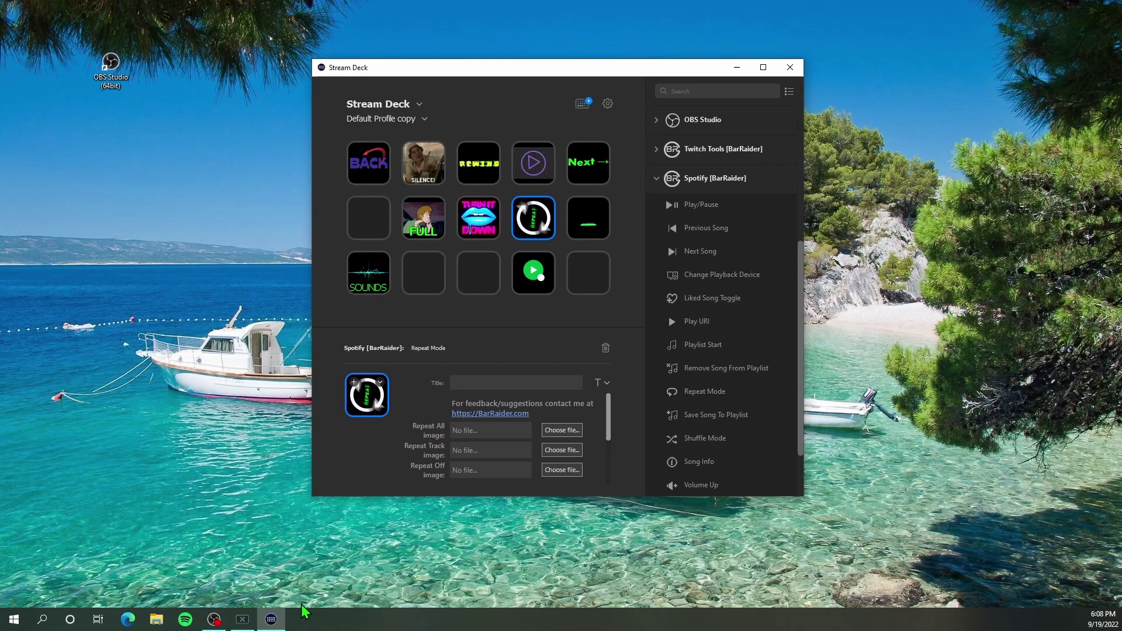
click(162, 625)
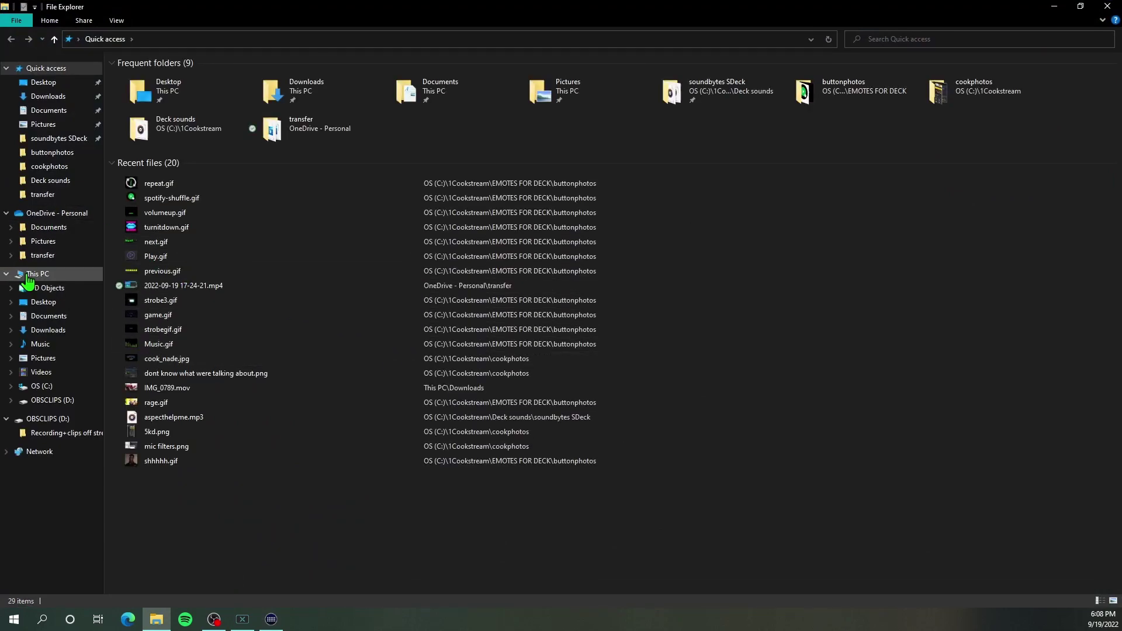
click(66, 418)
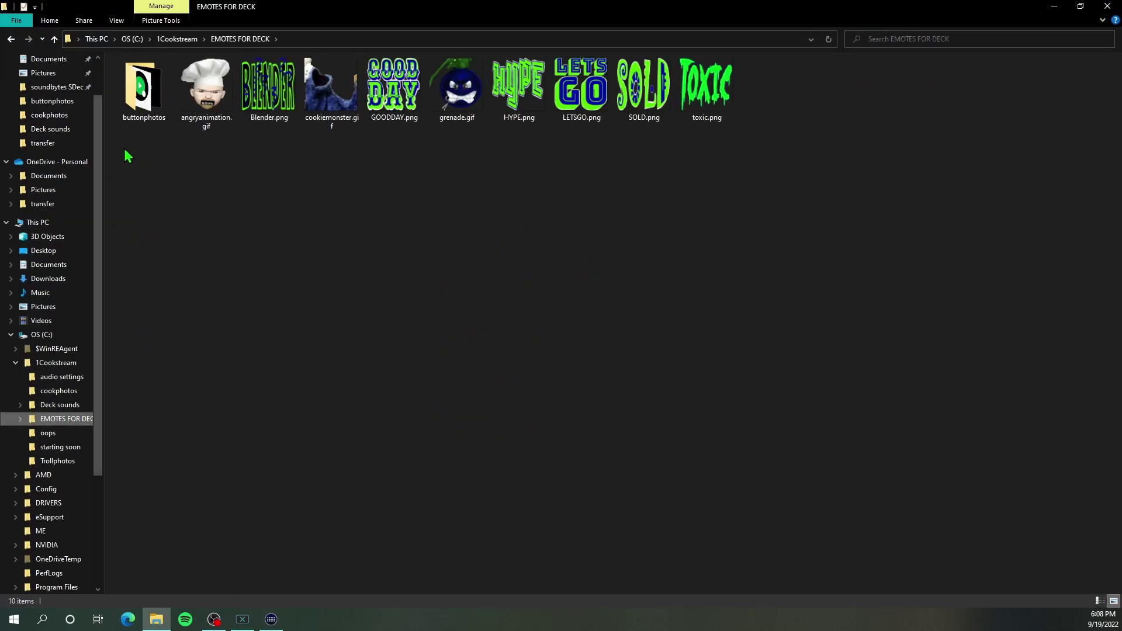
double_click(147, 106)
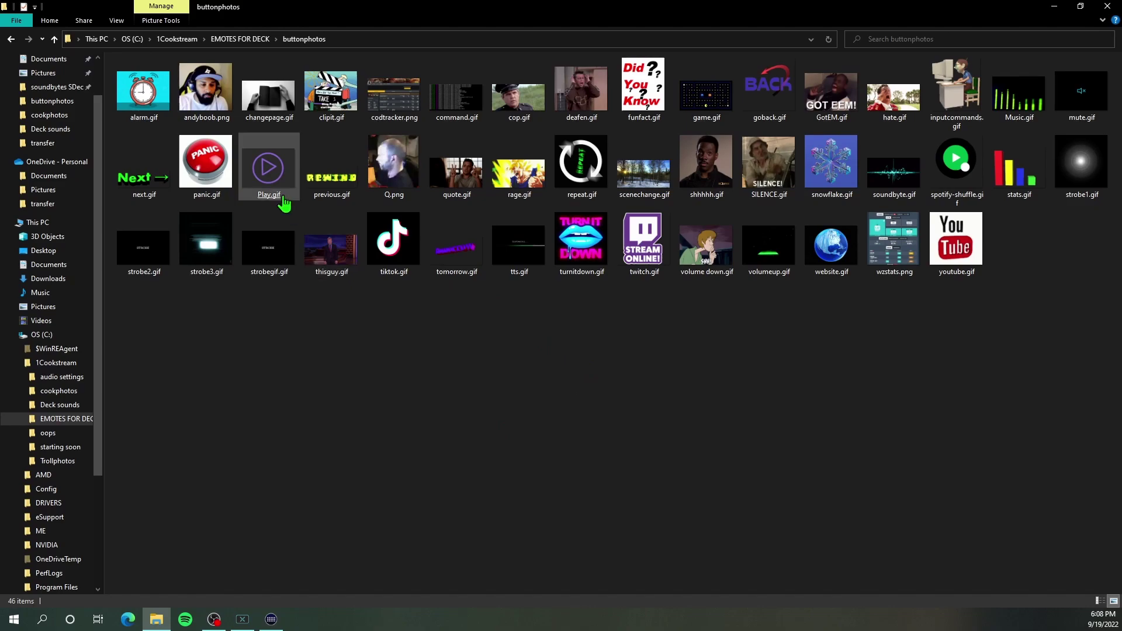
Step: Preview the next.gif, Music.gif and volume down.gif animations
double_click(143, 169)
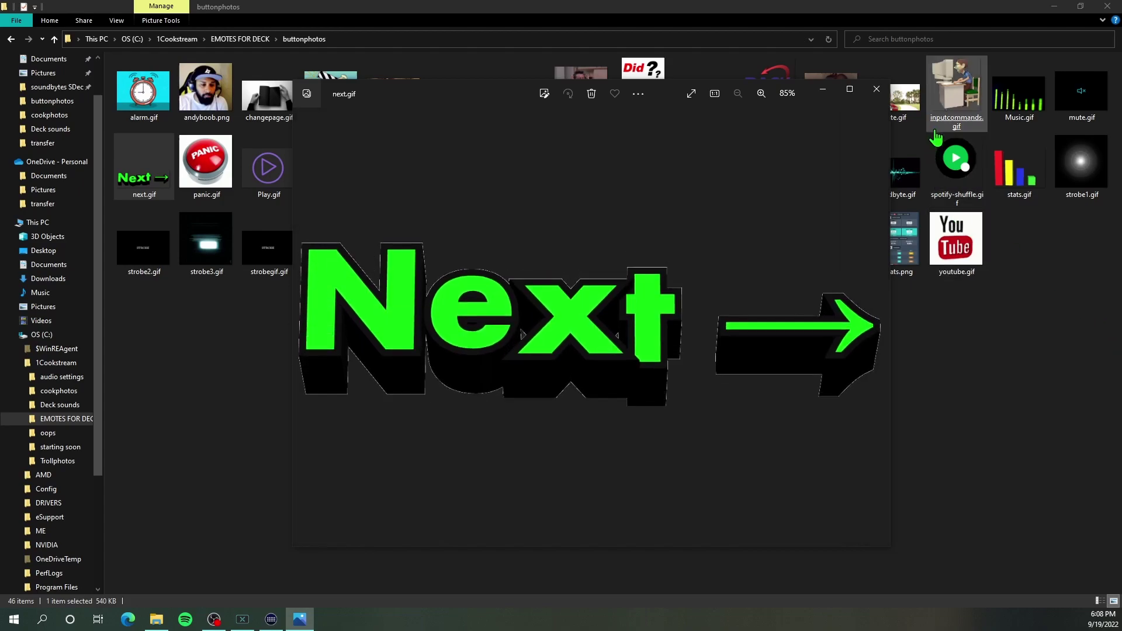
double_click(1019, 93)
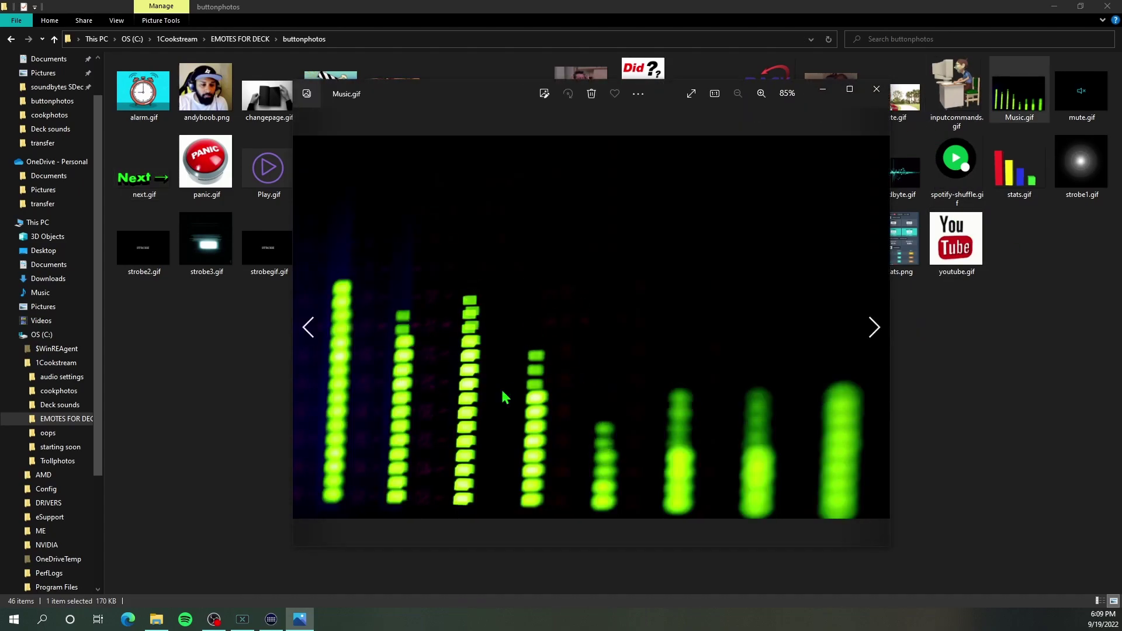
click(876, 89)
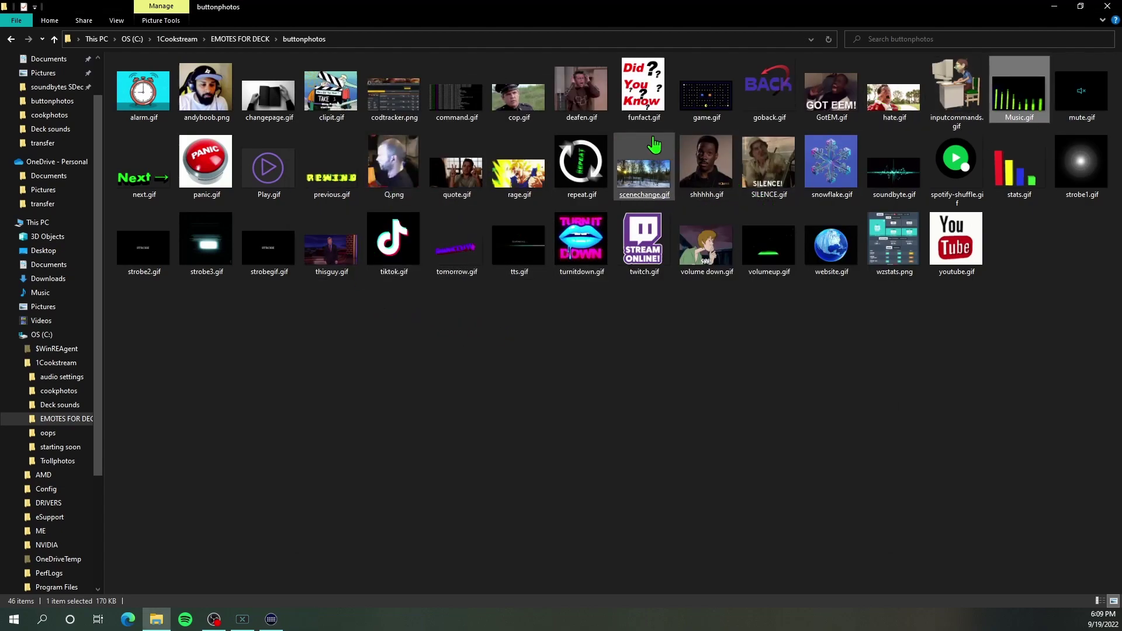
click(714, 261)
double_click(714, 261)
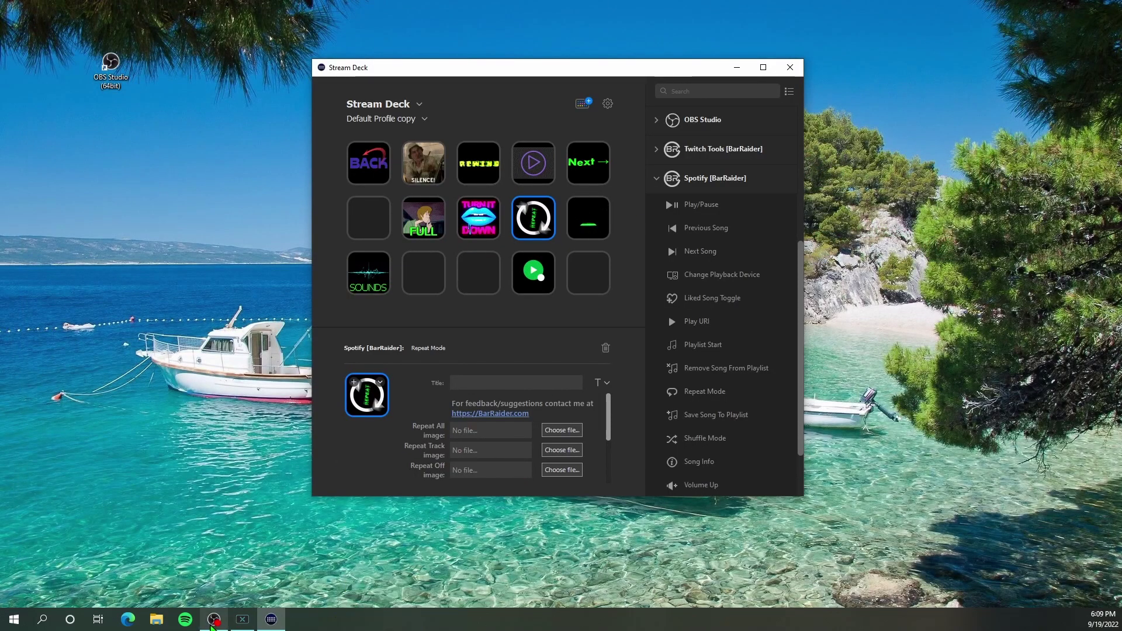
Step: Launch Spotify and place it to the right of the Stream Deck window
click(187, 624)
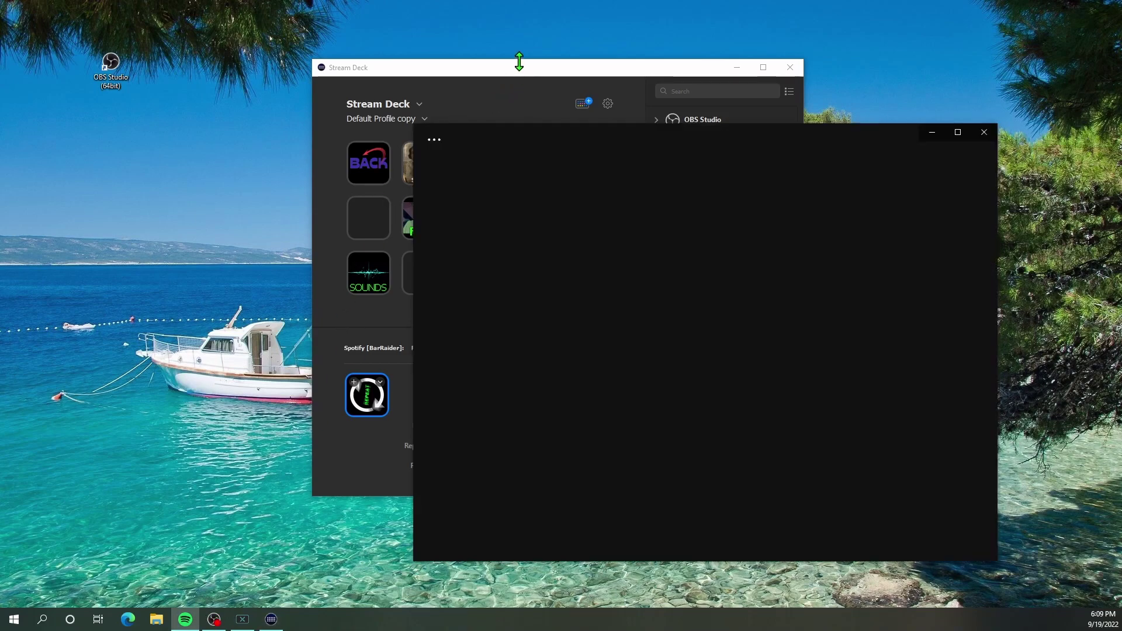
drag(522, 69, 248, 36)
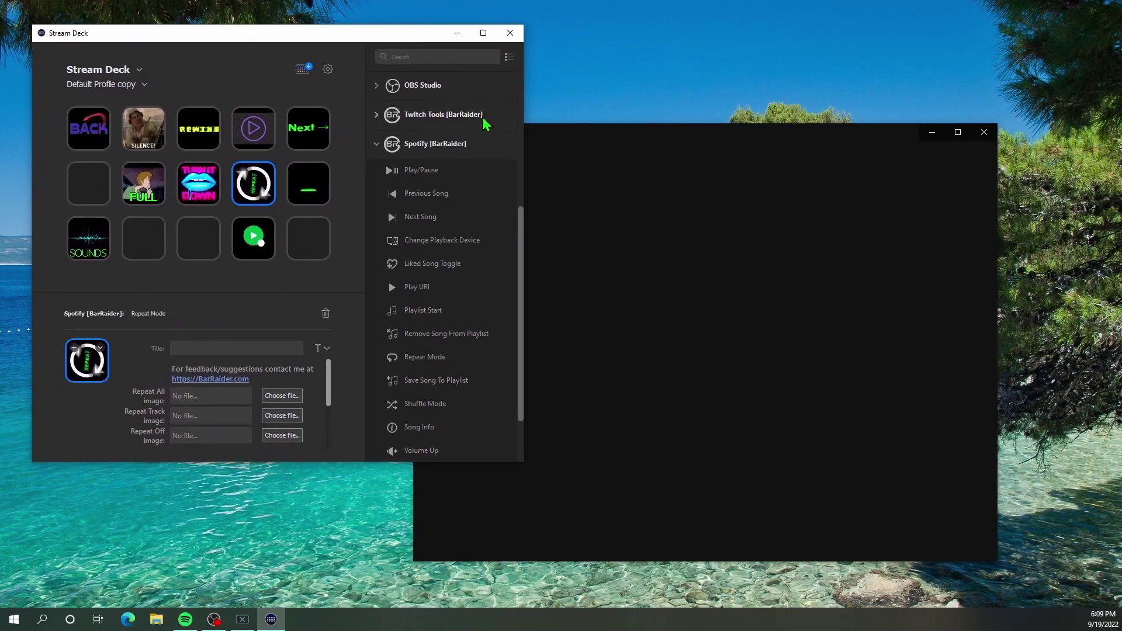
click(695, 139)
drag(696, 138, 787, 144)
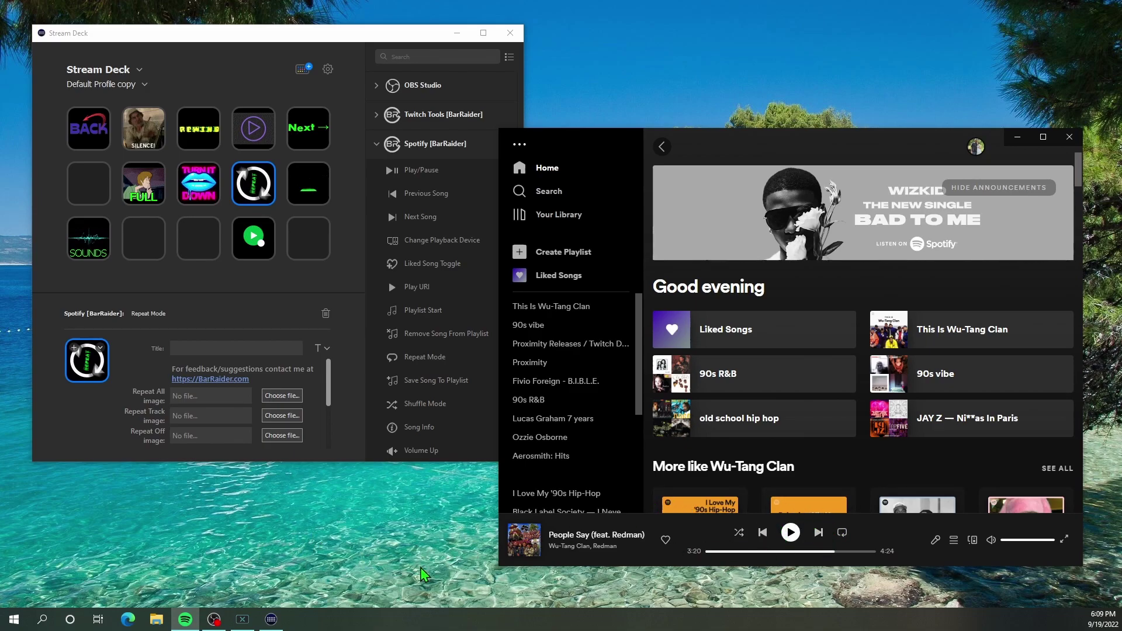
Step: Set the Play/Pause key's playback device to MOOSEPC
click(253, 128)
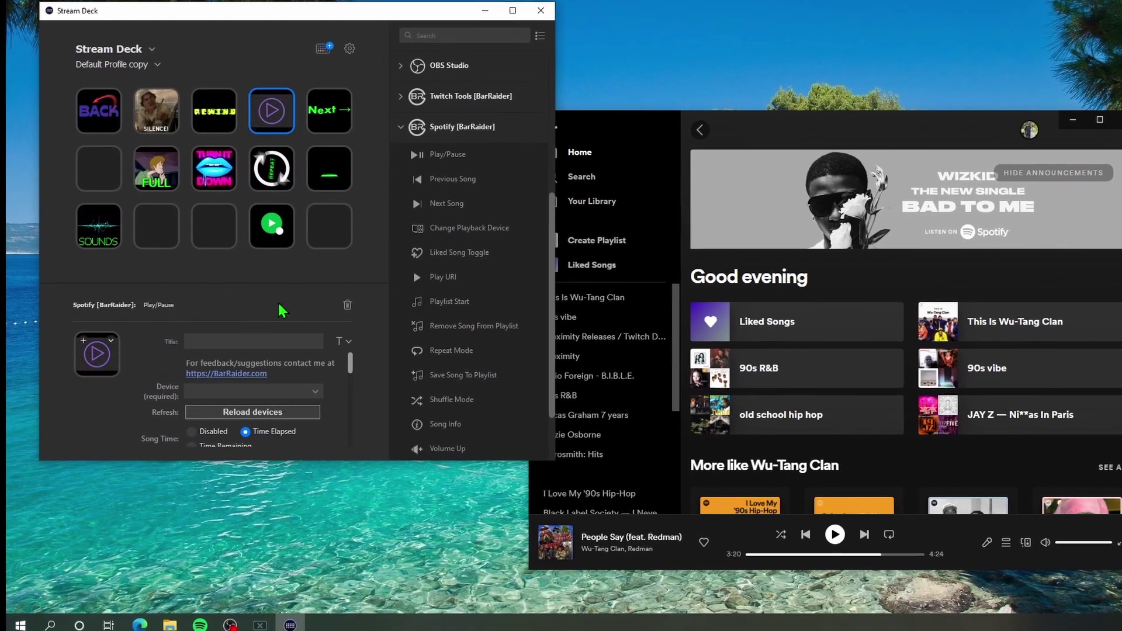
click(304, 388)
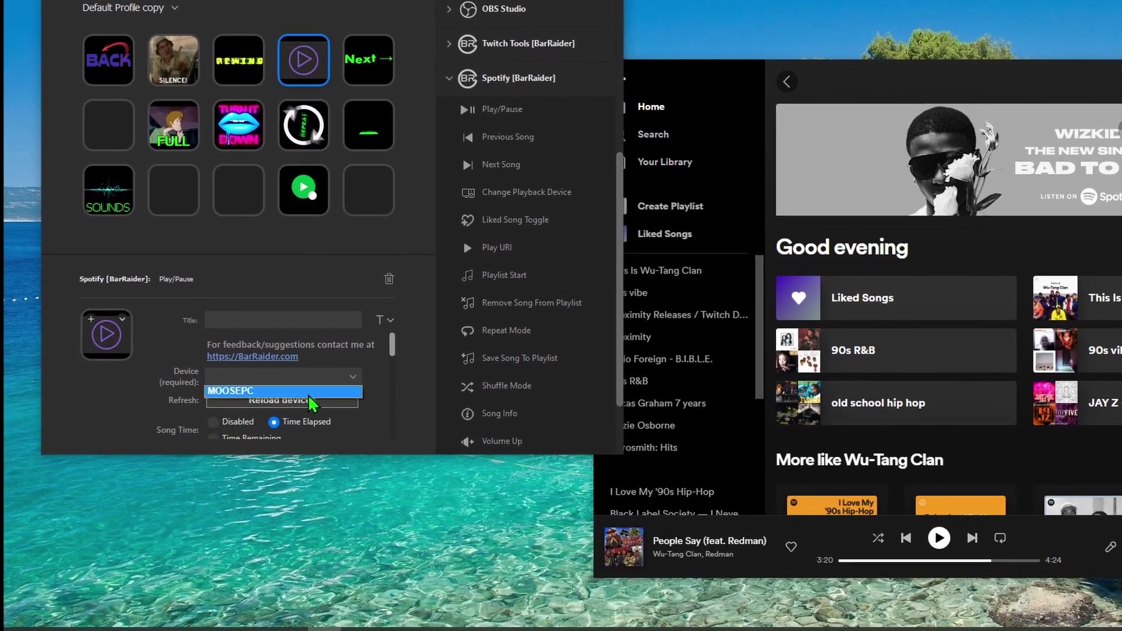
click(309, 392)
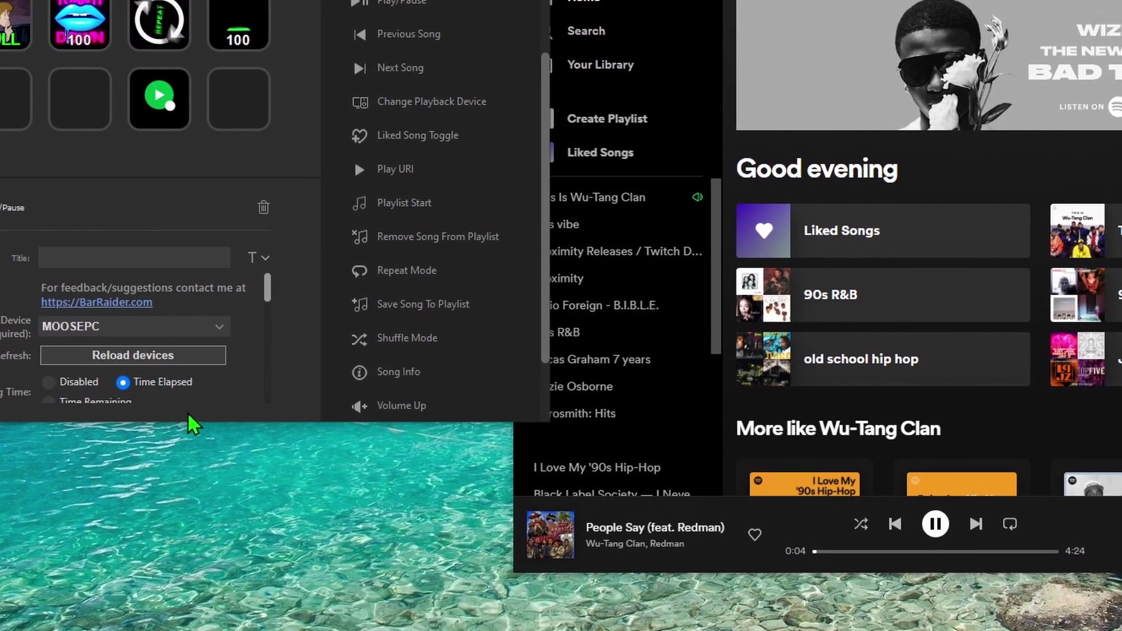
Step: Turn on Spotify's repeat for the currently playing track
click(1000, 522)
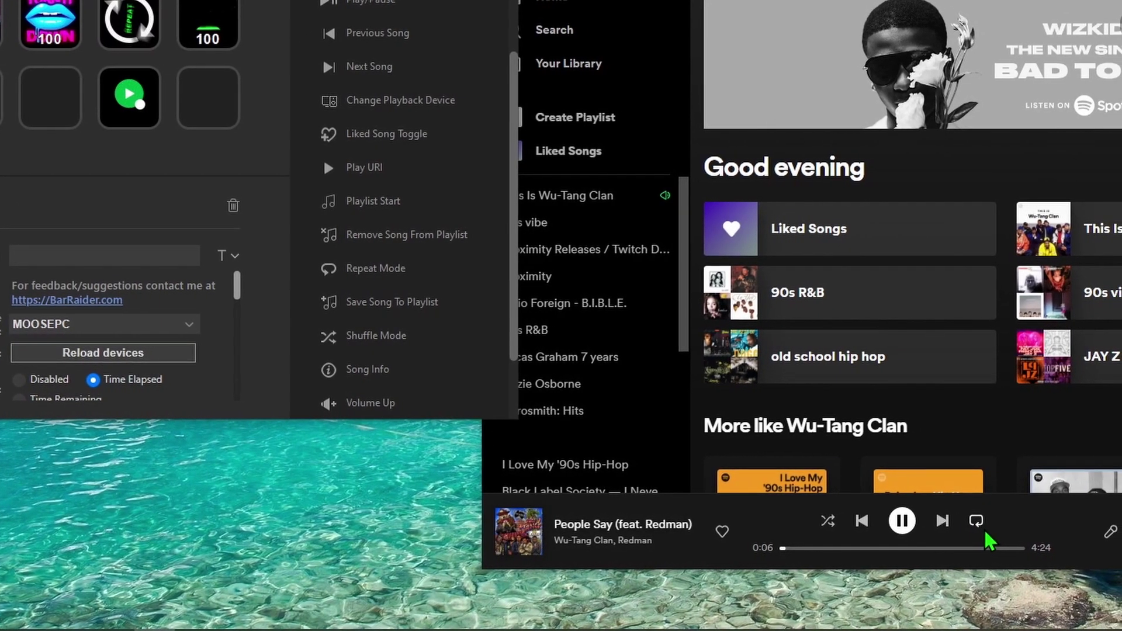